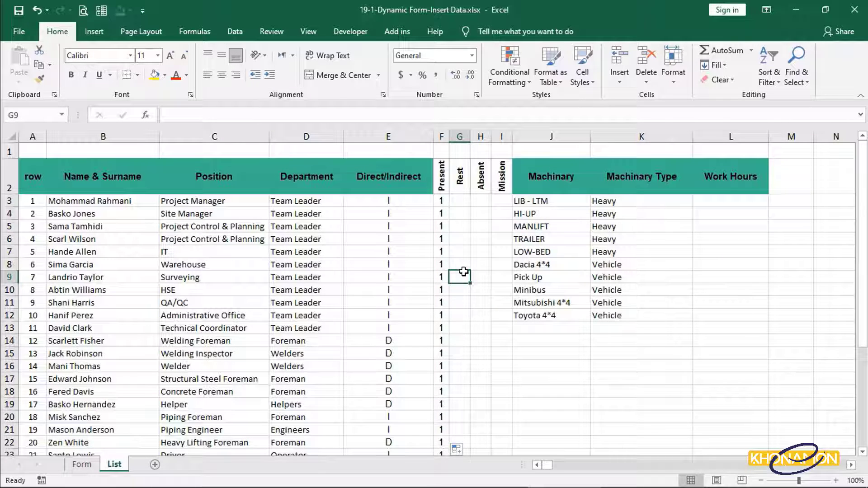
Record the Project Manager in row 3 as resting by entering 1 in G3 and clearing the Present cell F3.
left_click(464, 203)
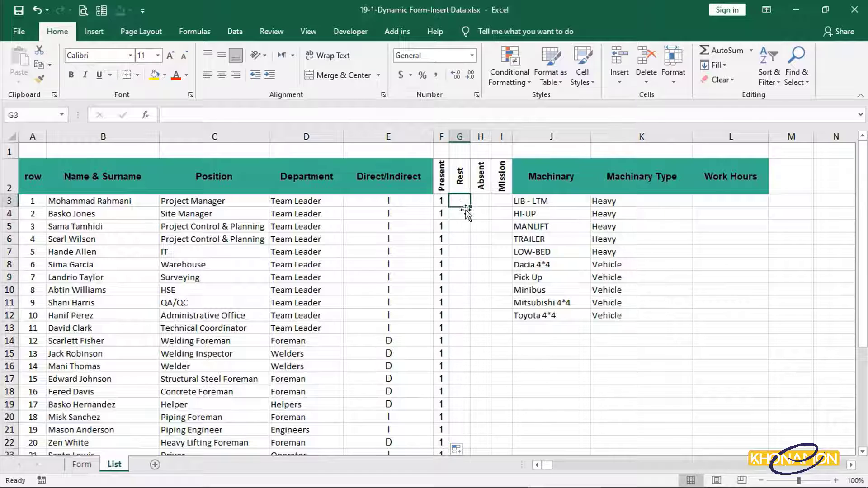
type("1")
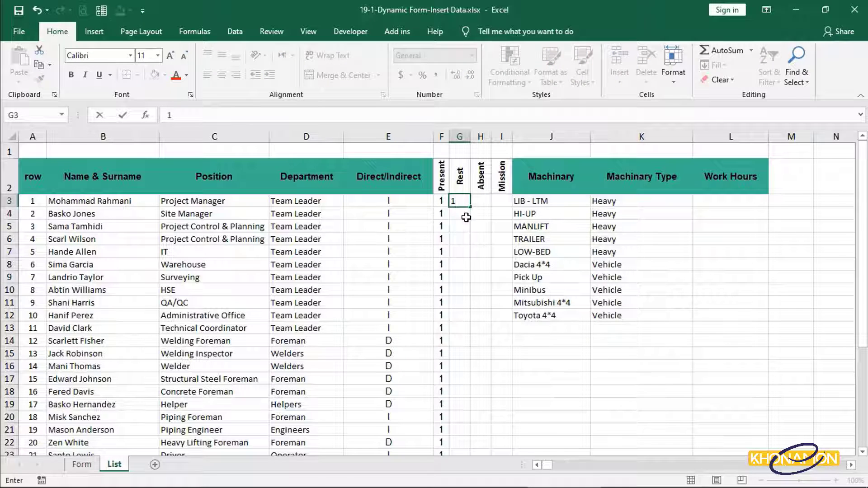
key("Return")
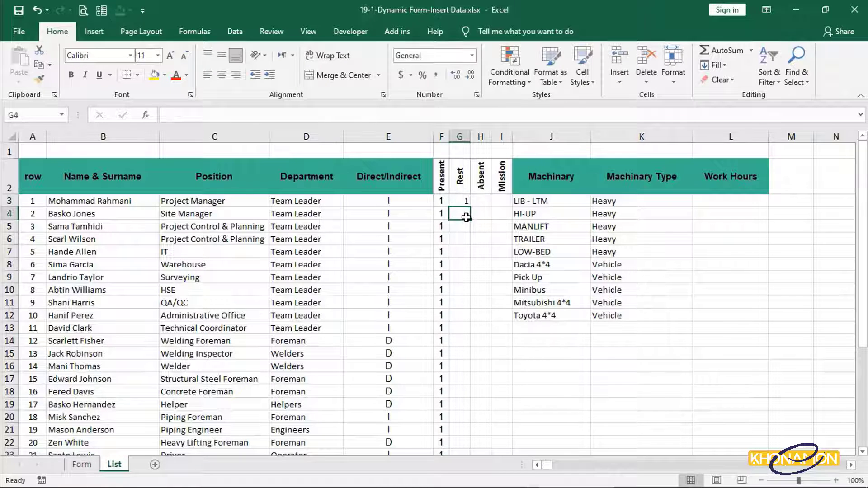
key("Left")
key("Up")
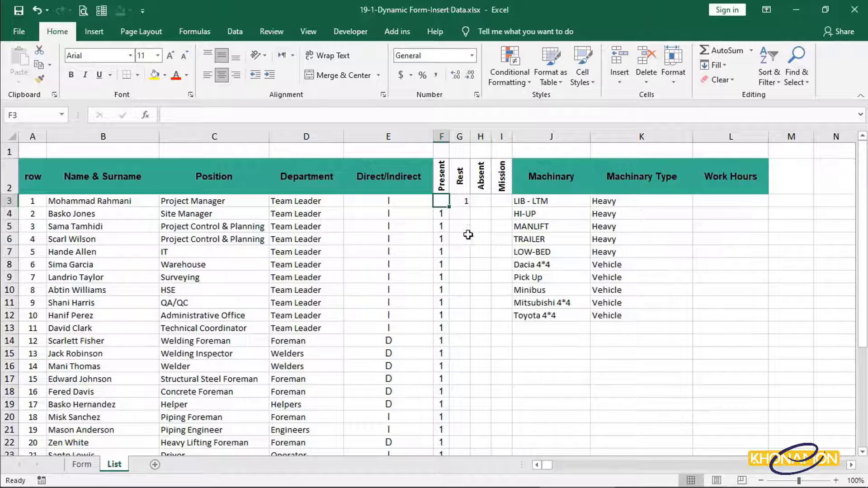
Enter 1 in the Absent column for the Piping Foreman in row 20.
left_click(480, 417)
type("1")
key("Down")
Record the Site Electrician in row 27 as absent by entering 1 in H27 and clearing the Present cell F27.
key("Down")
key("Down")
key("Down")
key("Down")
key("Down")
key("Down")
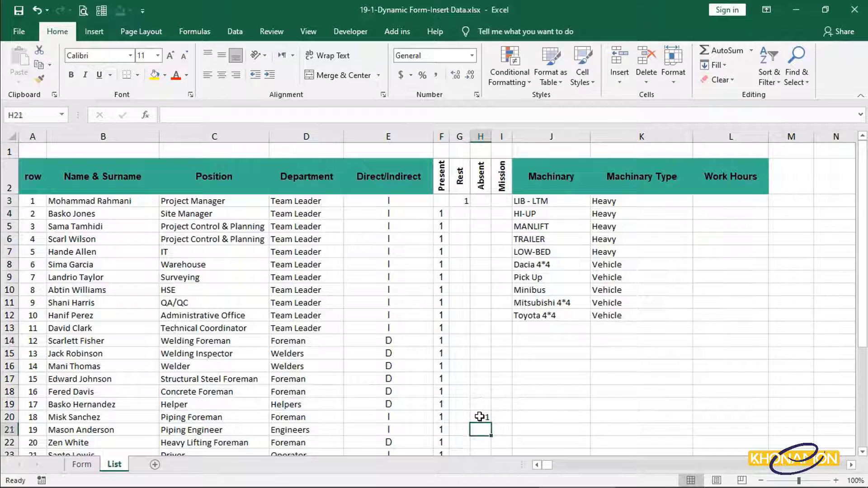
type("1")
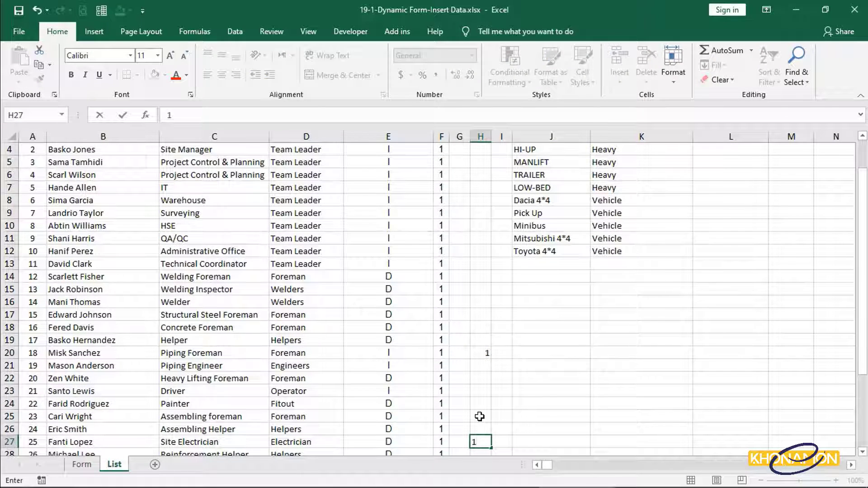
key("Left")
key("Left")
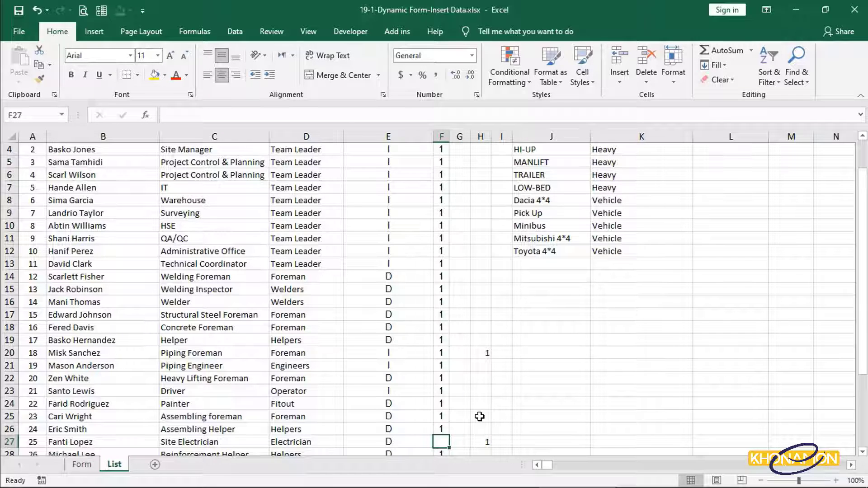
Enter 8:00:00 as the work hours for LIB - LTM in L3 and fill it down through MANLIFT in L5.
scroll(757, 195, "up", 8)
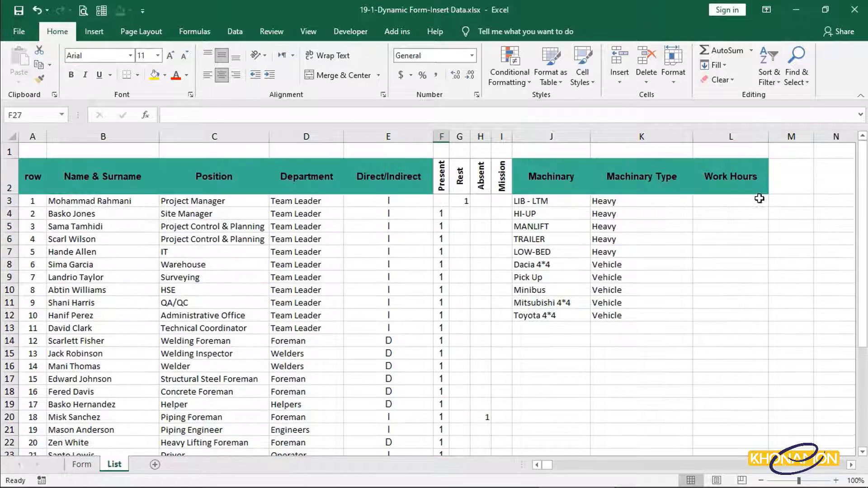
left_click(759, 199)
type("8:00:00")
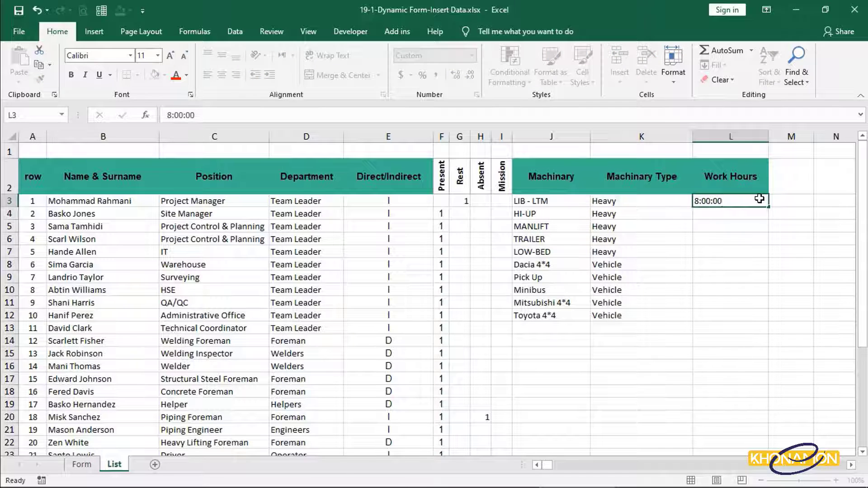
key("Return")
left_click(768, 205)
left_click_drag(768, 204, 769, 228)
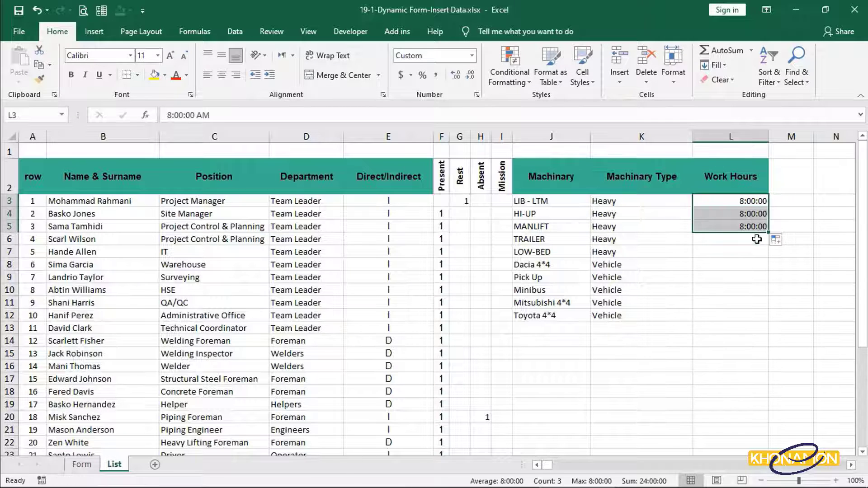
Enter work hours of 06:30:00 for TRAILER in L6 and 05:00:00 for LOW-BED in L7.
left_click(757, 239)
type("06:30:00")
key("Return")
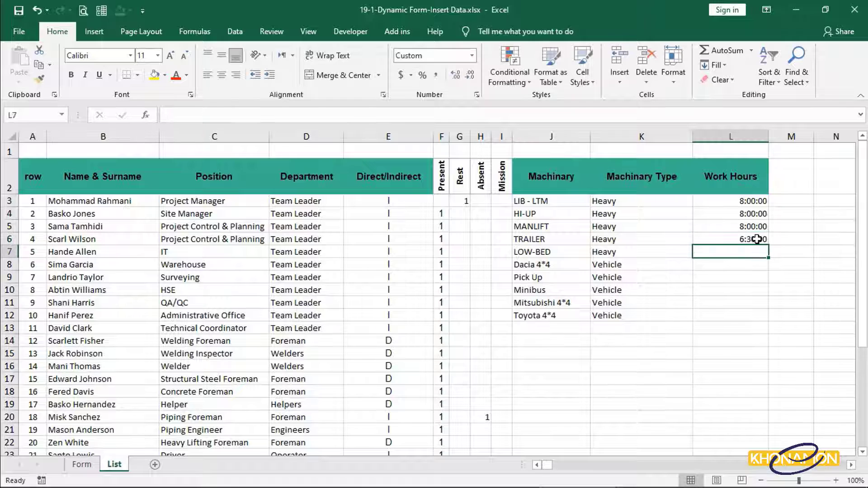
type("05:00:00")
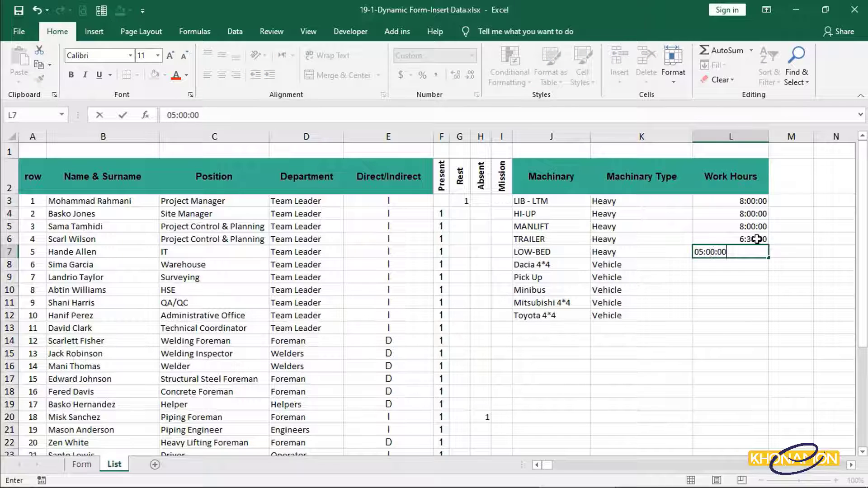
key("Return")
Enter 6:00:00 as the work hours for Dacia 4*4 in L8 and fill it down through Toyota 4*4 in L12.
type("6:00:00")
key("Return")
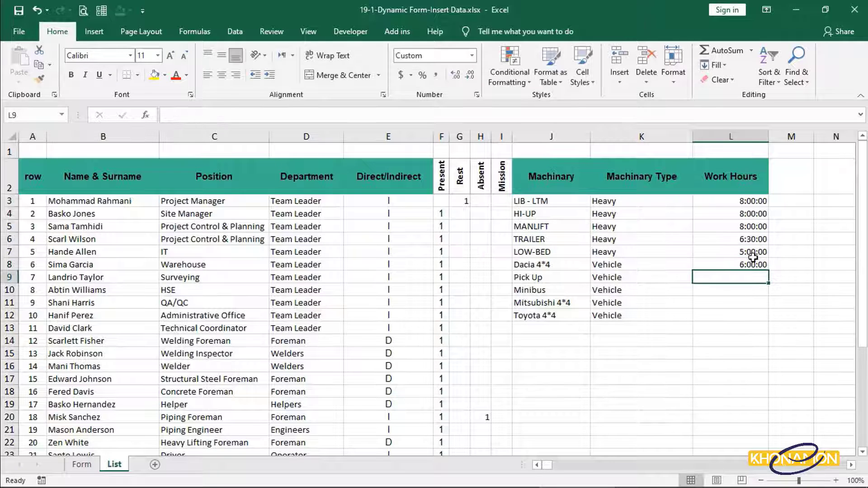
left_click(746, 264)
left_click_drag(769, 270, 771, 320)
left_click(784, 312)
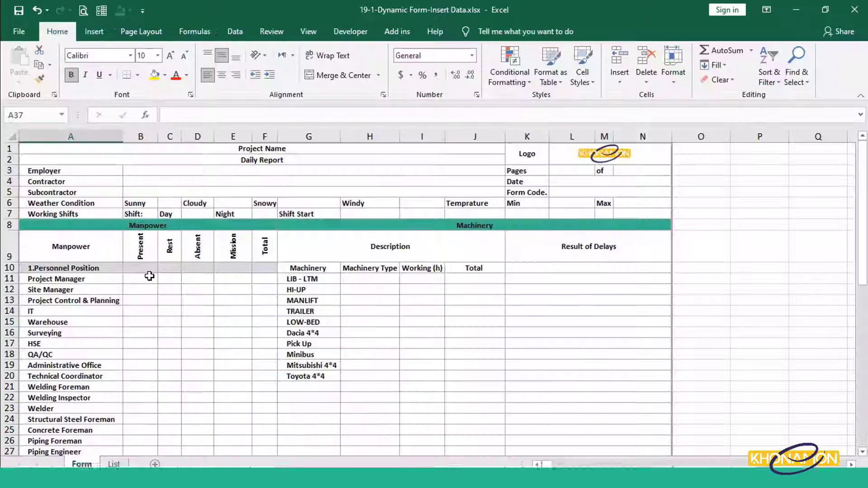
Compare the Form sheet's manpower attendance columns with the List sheet's Present, Rest, Absent and Mission entries, including the two Project Control & Planning rows.
left_click(148, 277)
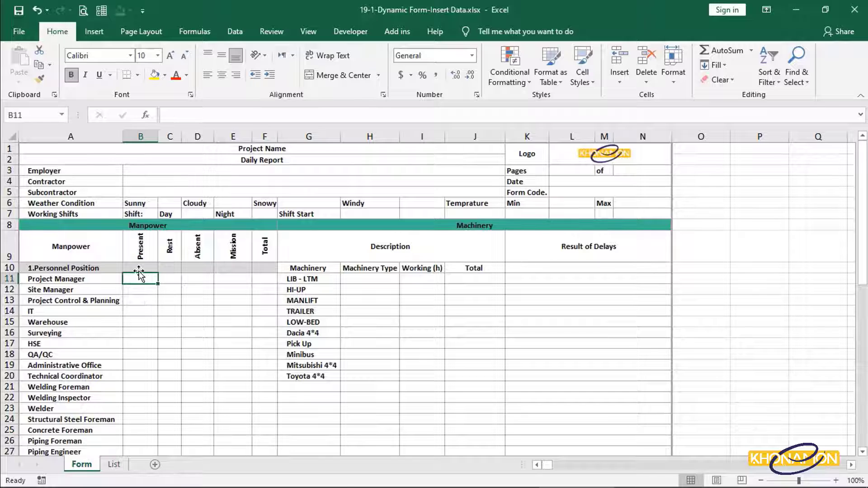
left_click(114, 464)
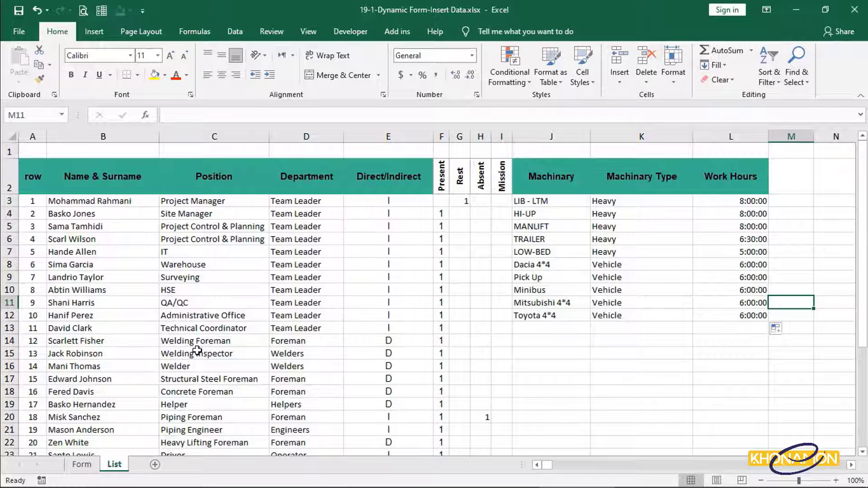
left_click(81, 464)
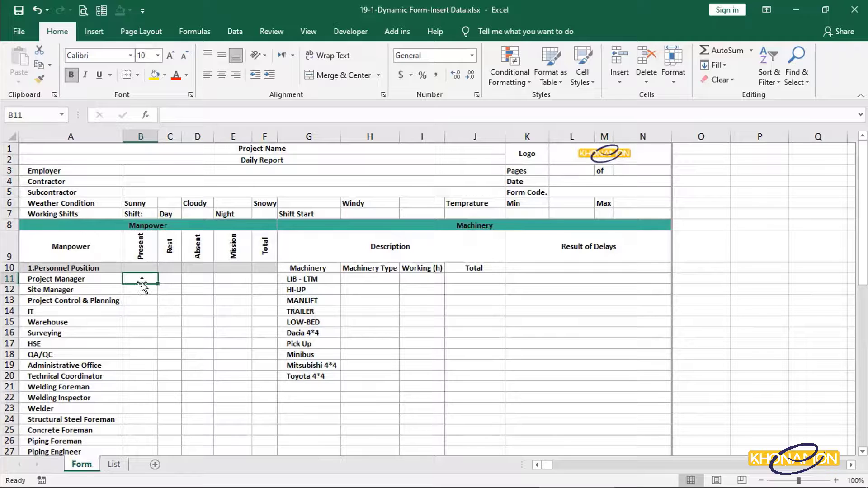
left_click(114, 464)
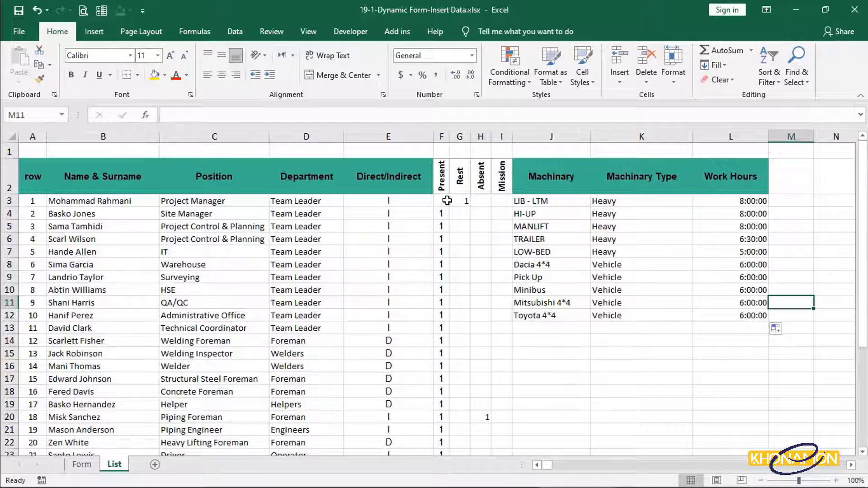
left_click_drag(441, 201, 427, 316)
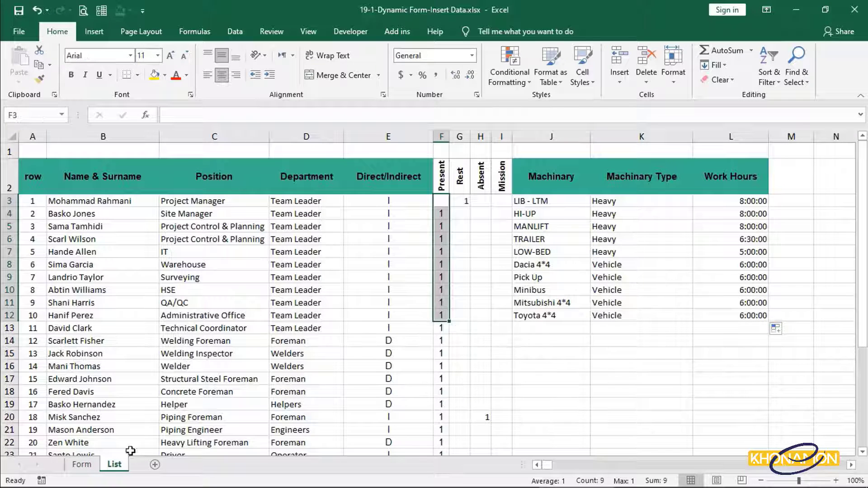
left_click(81, 465)
left_click_drag(173, 279, 232, 273)
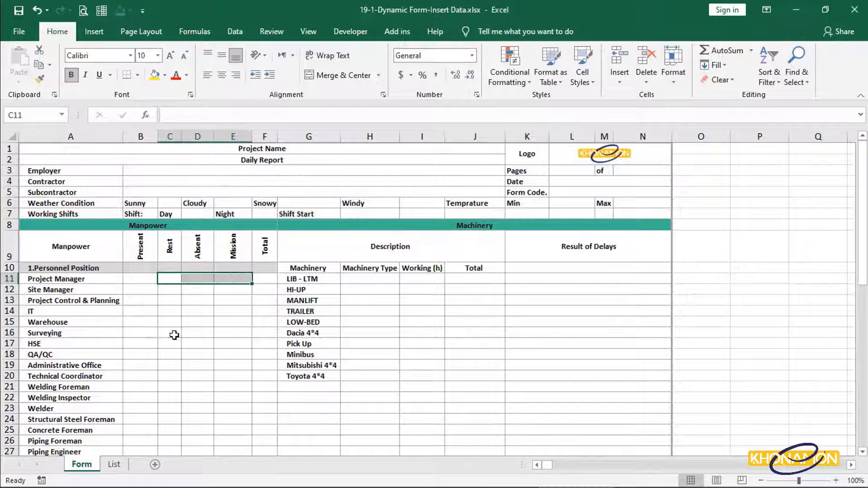
left_click(114, 464)
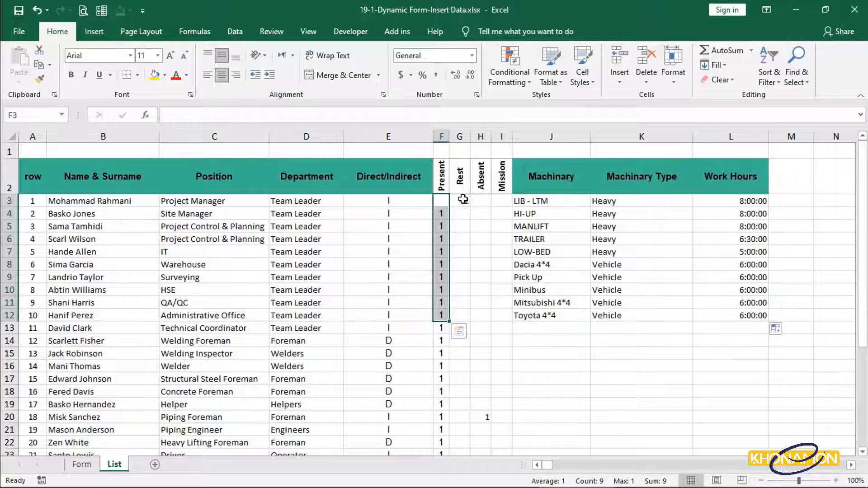
left_click_drag(461, 201, 502, 202)
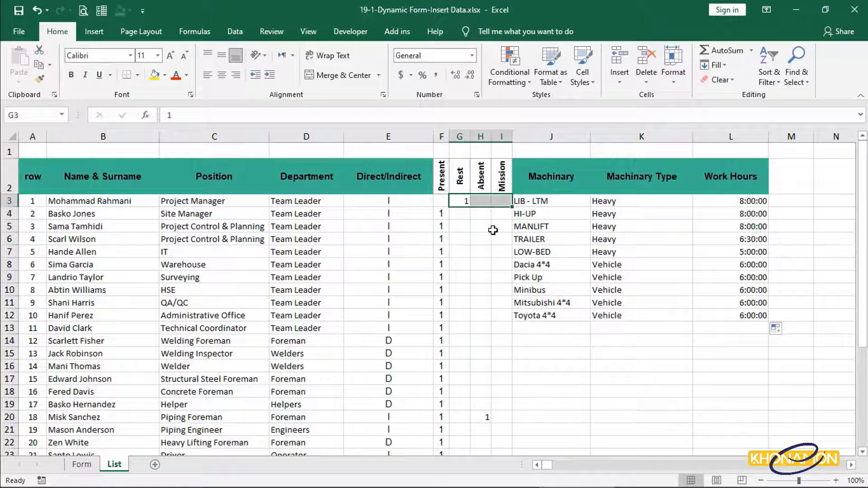
left_click(82, 465)
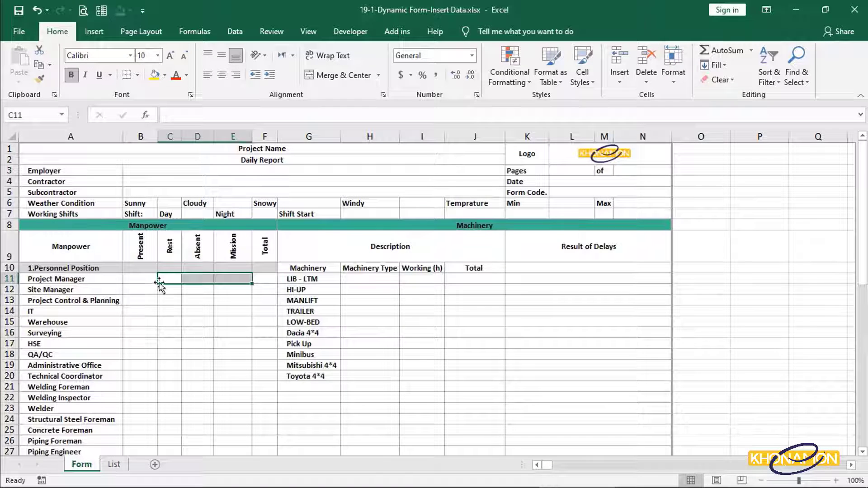
left_click_drag(159, 283, 152, 280)
left_click(152, 281)
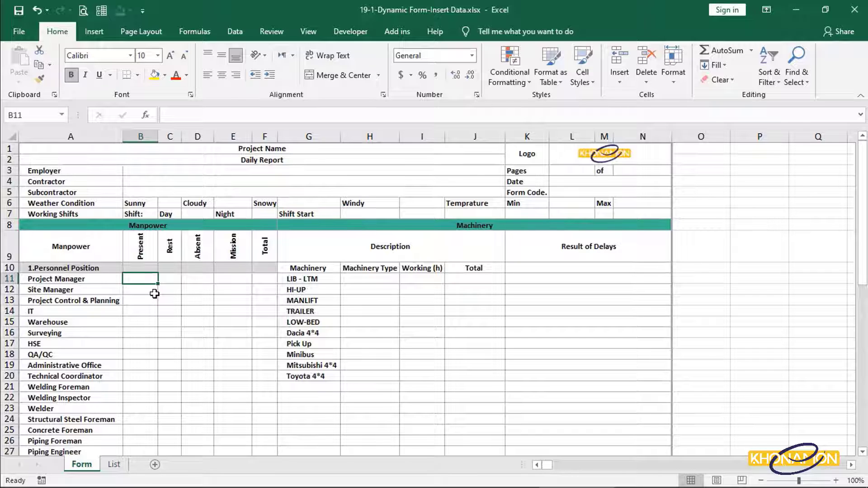
left_click(114, 465)
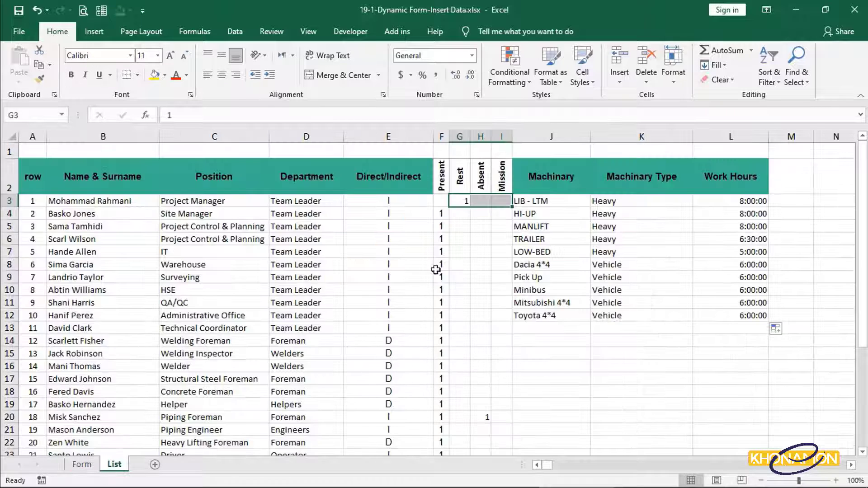
left_click(438, 200)
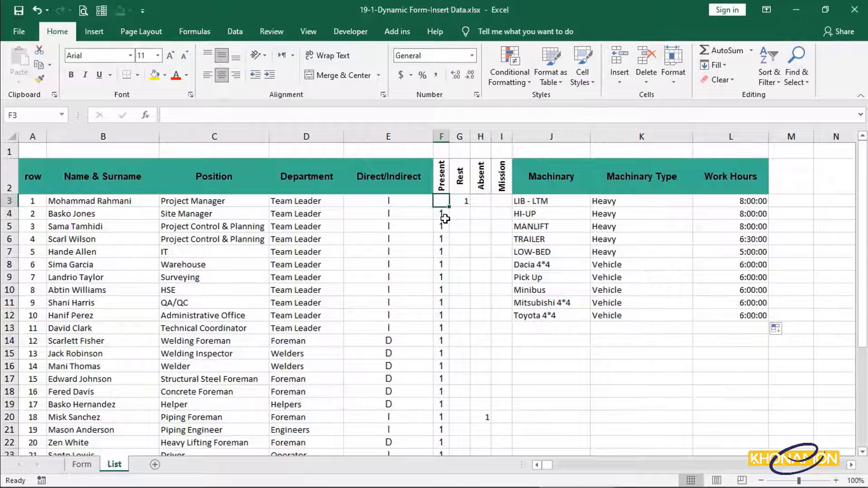
left_click_drag(443, 223, 39, 241)
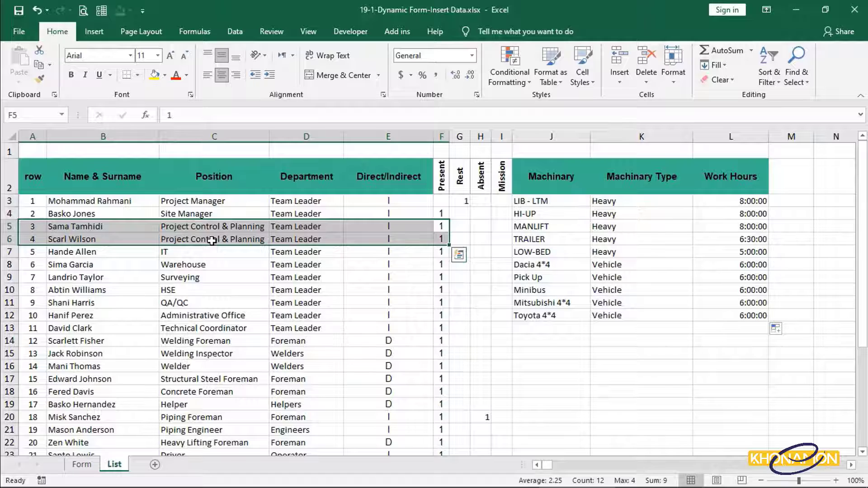
On the Form sheet, enter =SUMIF(list.p,A11,list.pre) in B11 for the Project Manager's Present count.
left_click(81, 464)
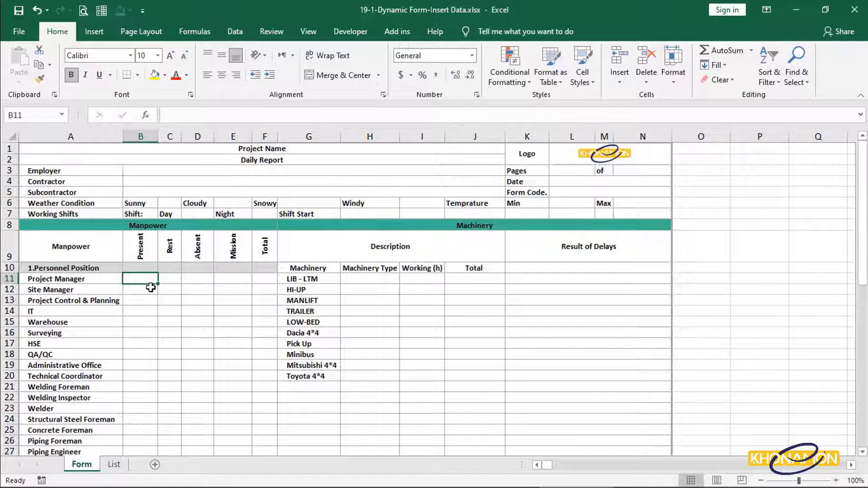
type("=sumif")
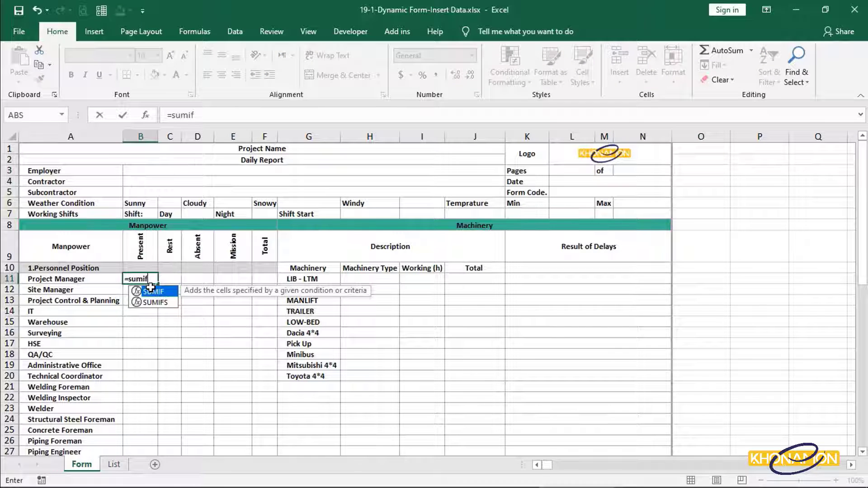
double_click(152, 291)
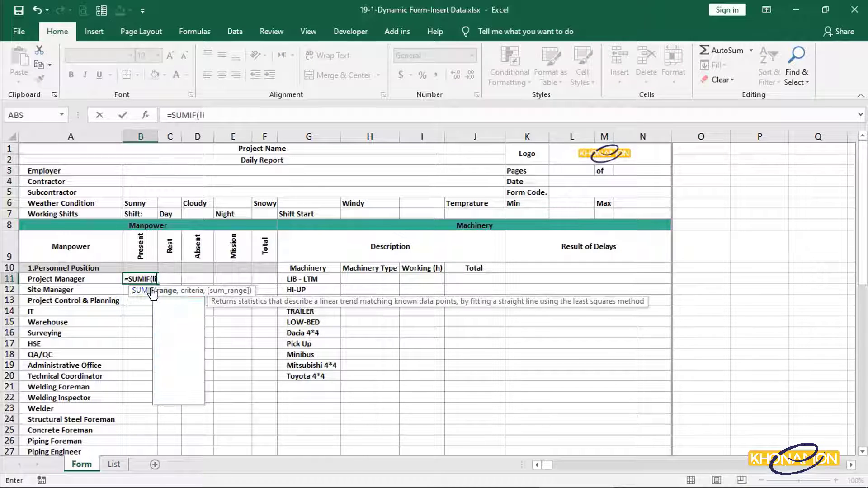
type("list.p")
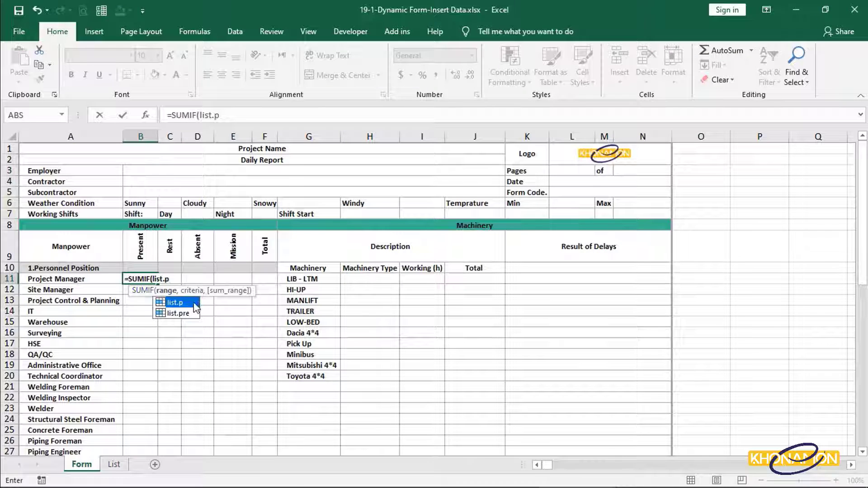
double_click(194, 303)
type(",")
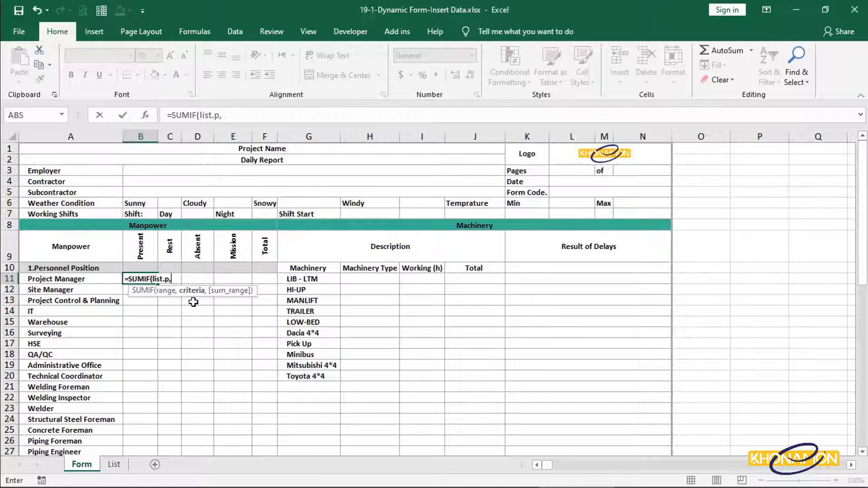
left_click(109, 283)
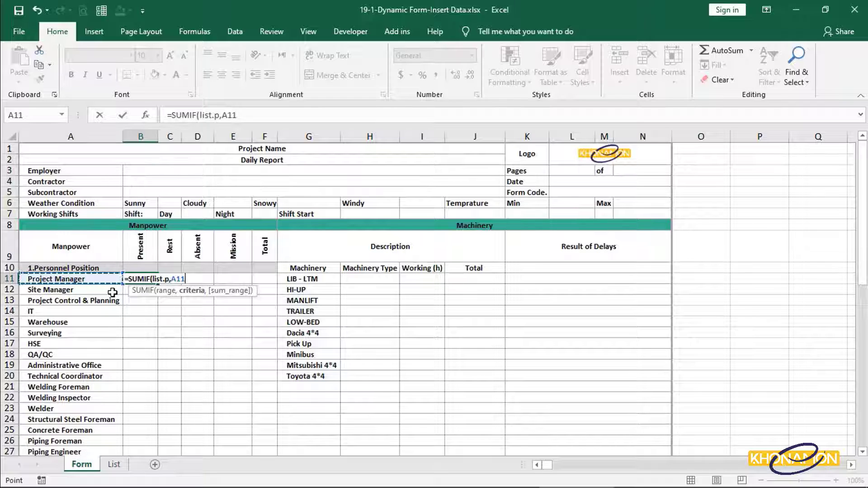
type(",")
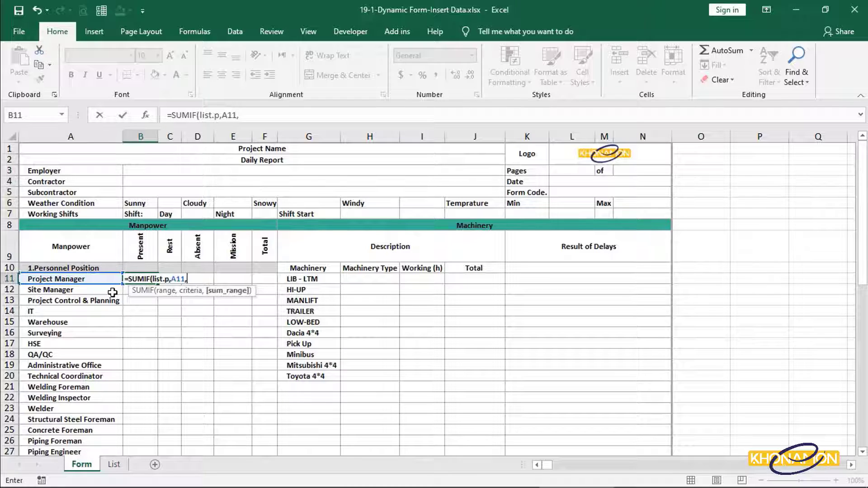
type("list.pre")
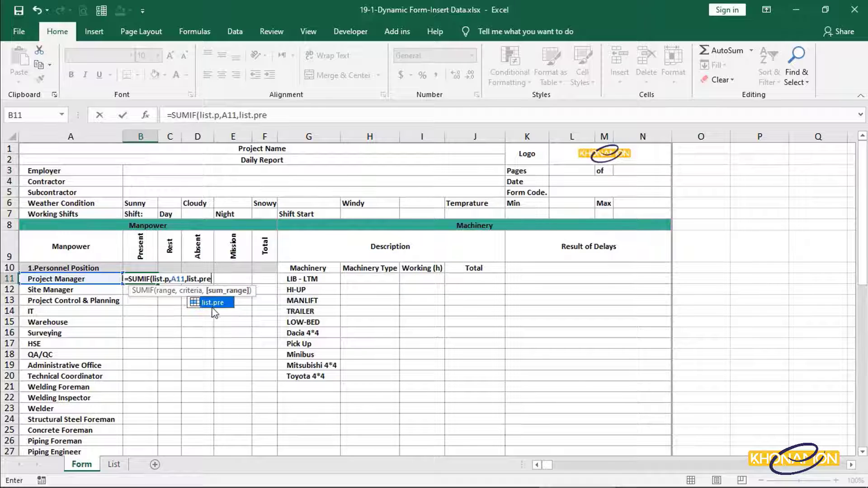
double_click(212, 303)
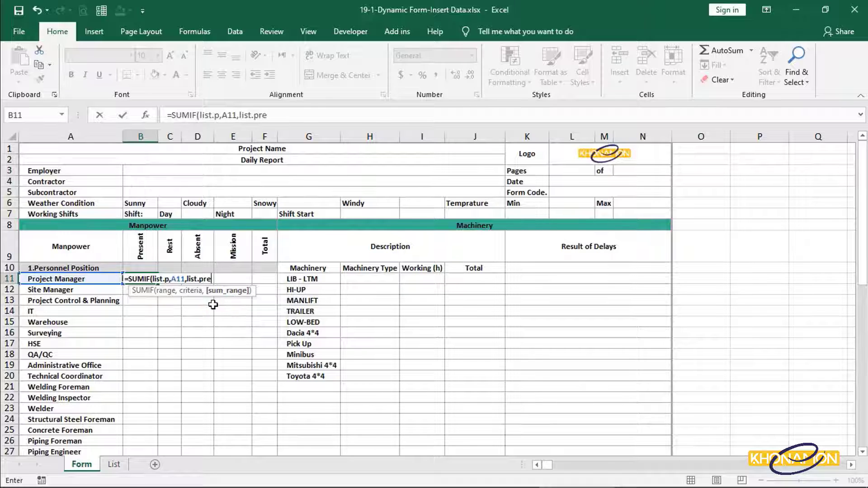
type(")")
key("Return")
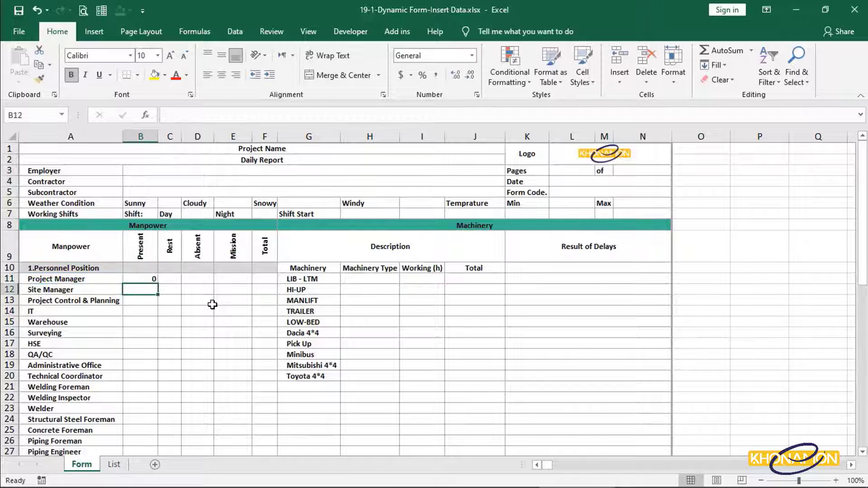
Enter =SUMIF(list.p,A11,list.re) in C11 for the Project Manager's Rest count.
key("Right")
key("Up")
type("=sum")
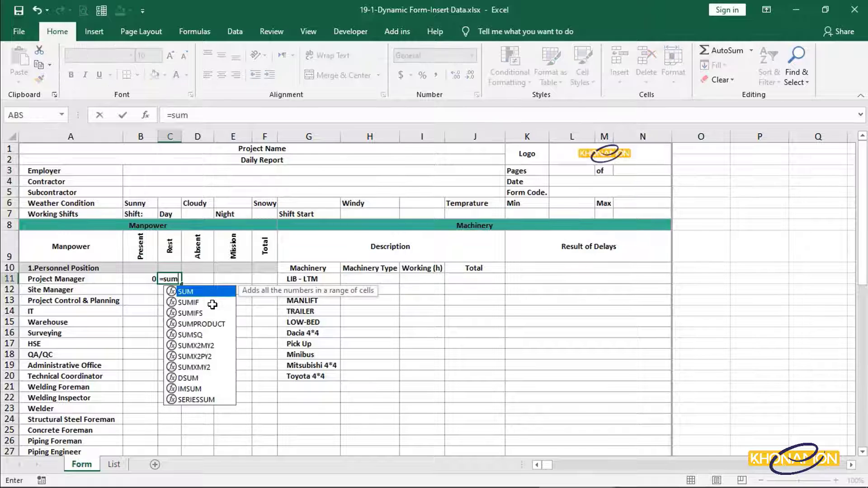
double_click(213, 305)
type("list")
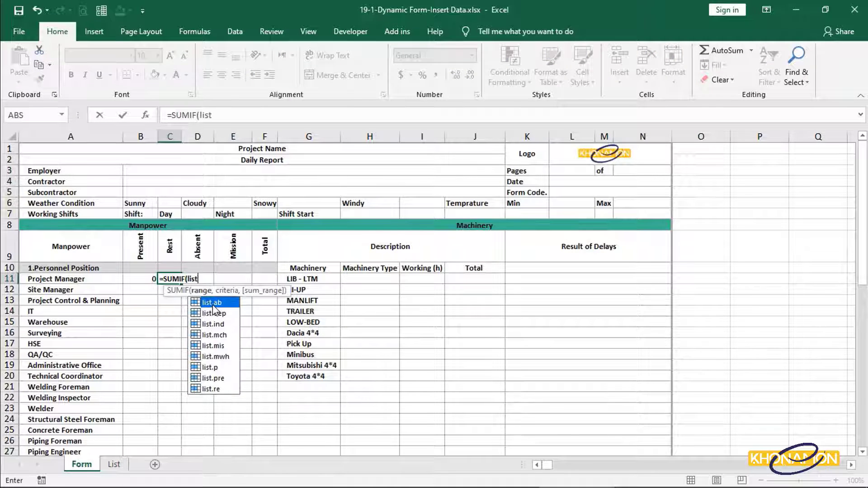
type(".p,")
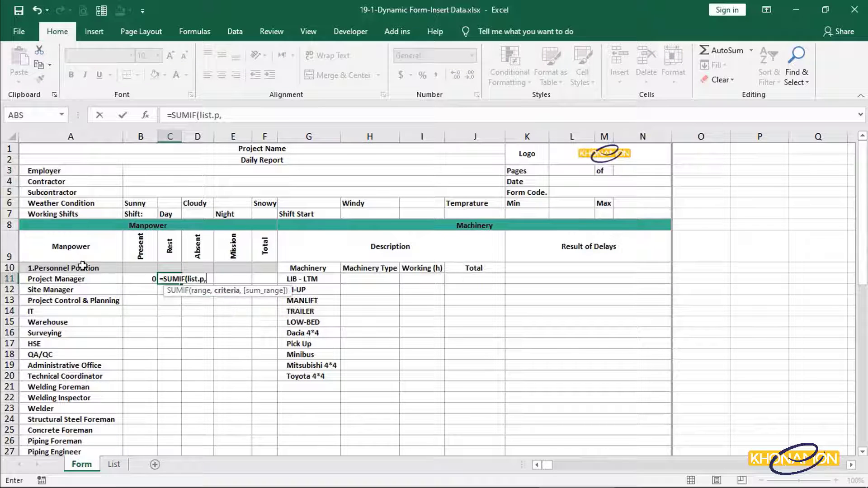
left_click(75, 278)
type(",li")
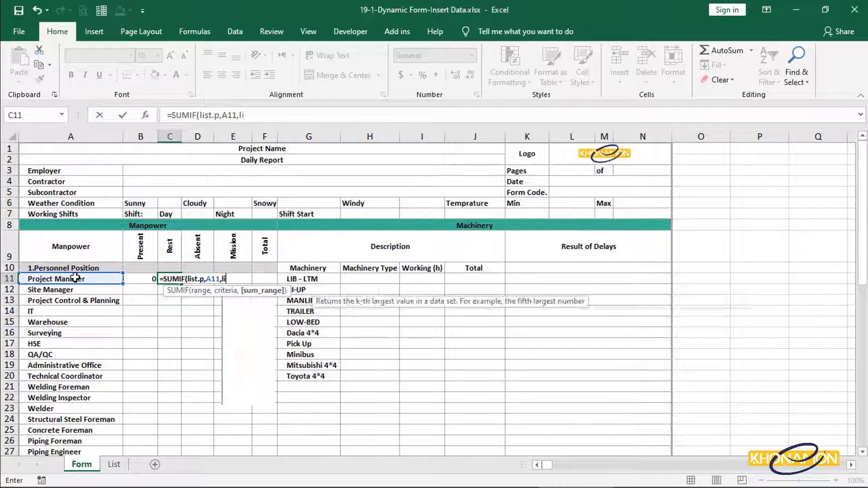
type("st.r")
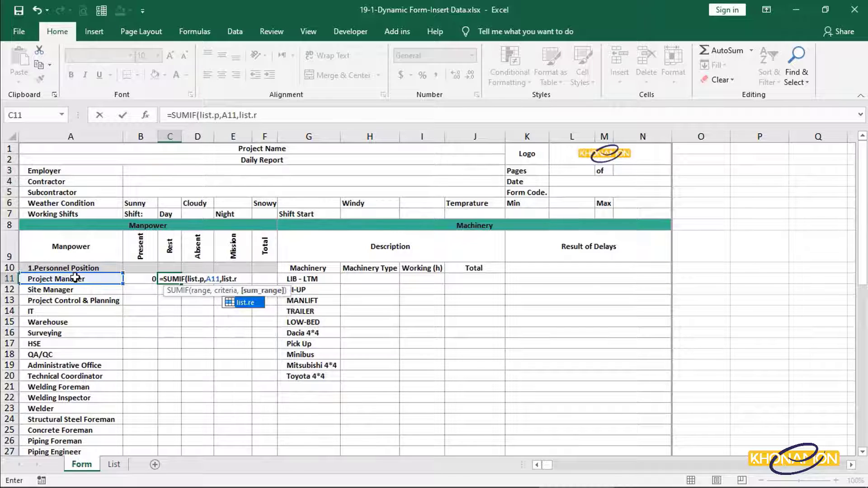
double_click(239, 304)
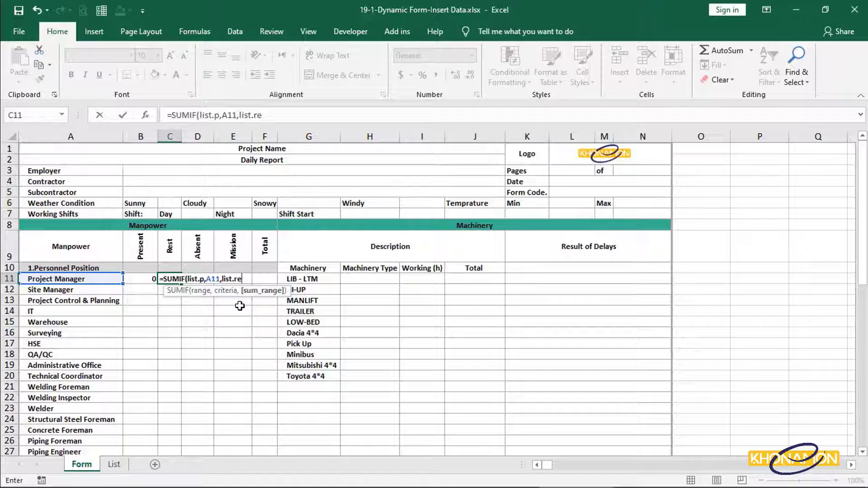
type(")")
key("Return")
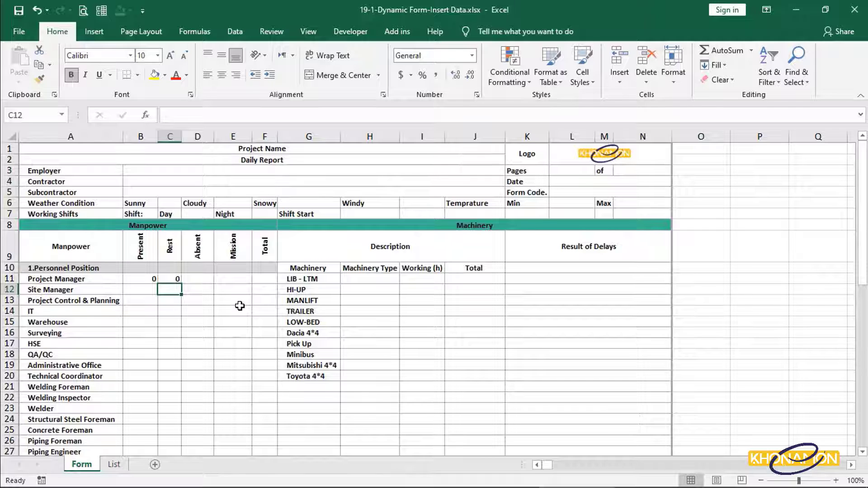
Check the Project Manager's Rest entry in G3 of the List sheet against the Form sheet's SUMIF formula in C11.
left_click(114, 464)
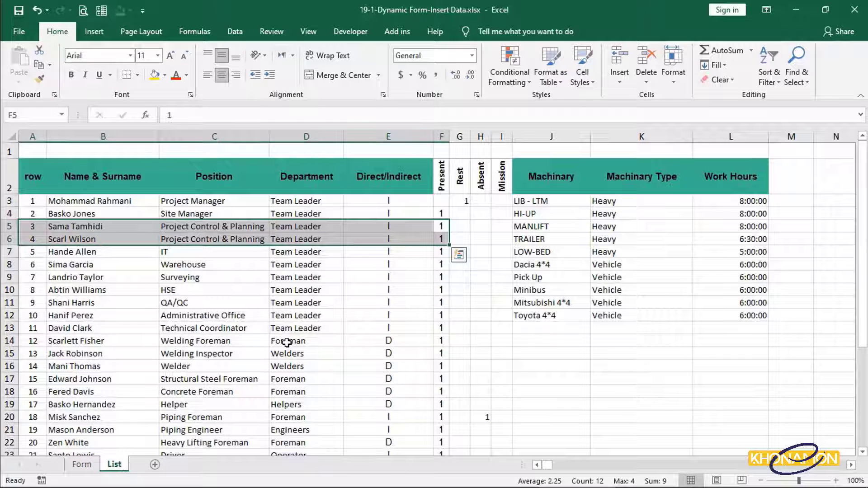
left_click(459, 204)
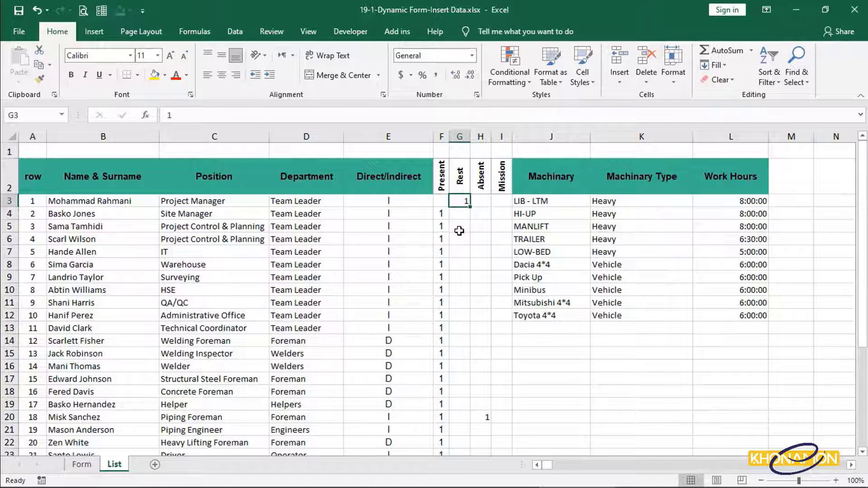
left_click(81, 464)
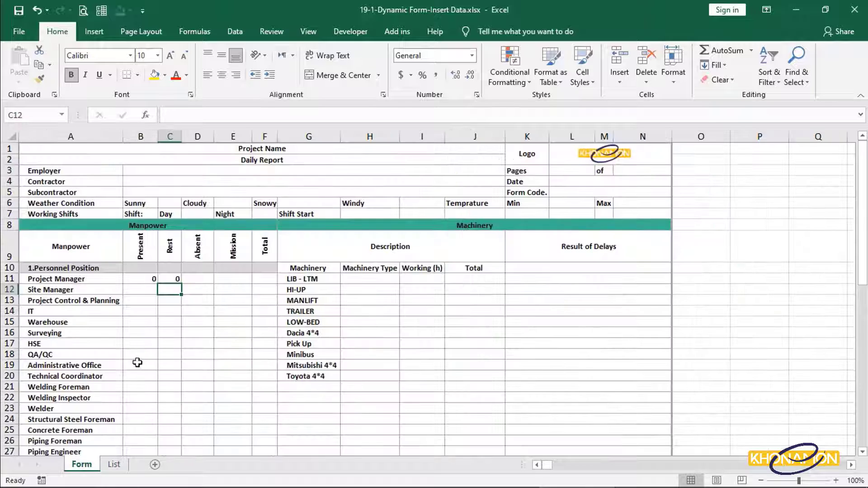
double_click(170, 278)
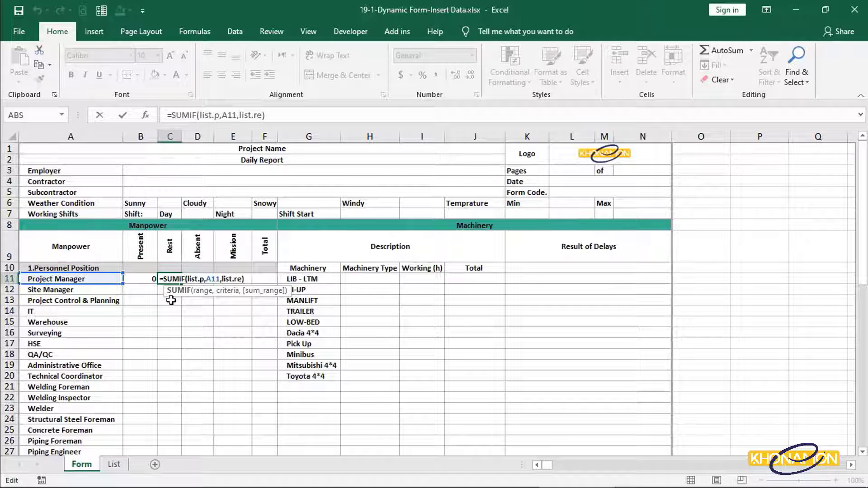
key("Escape")
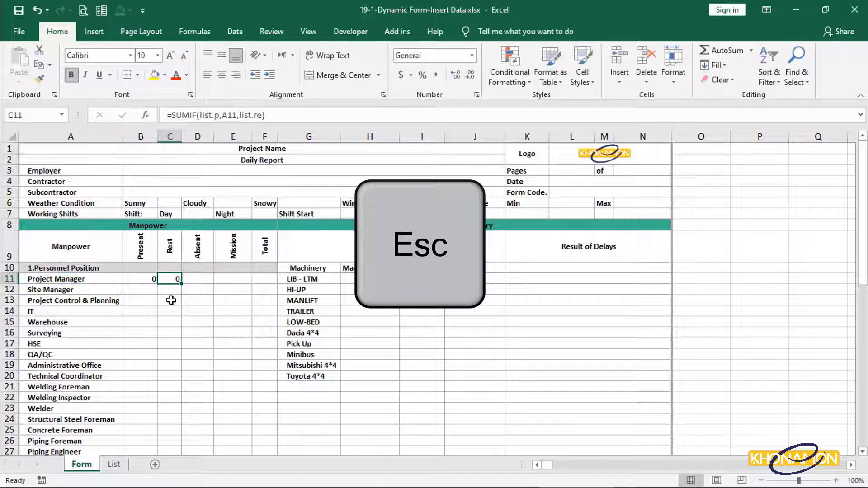
Open the Name Manager and inspect the List sheet range that the name list.p refers to.
left_click(195, 31)
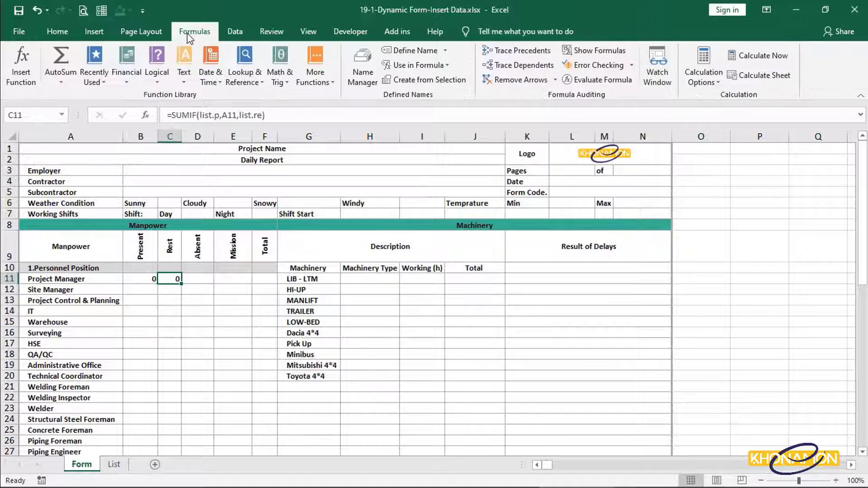
left_click(375, 61)
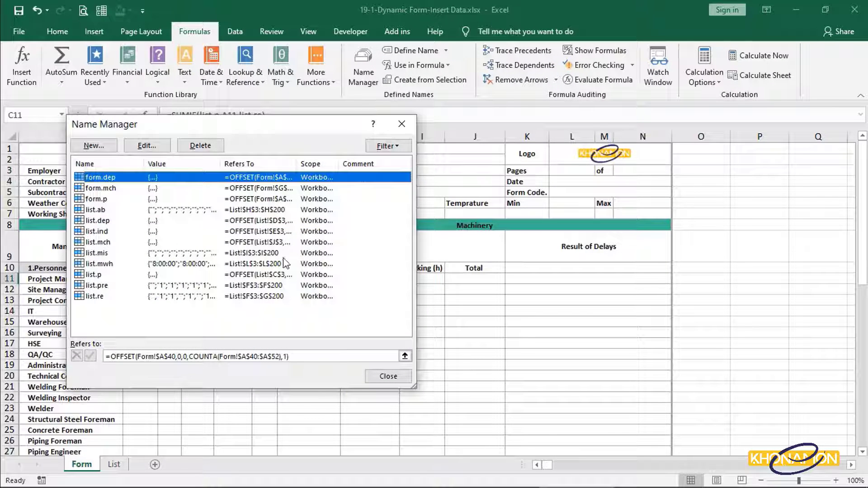
left_click(270, 276)
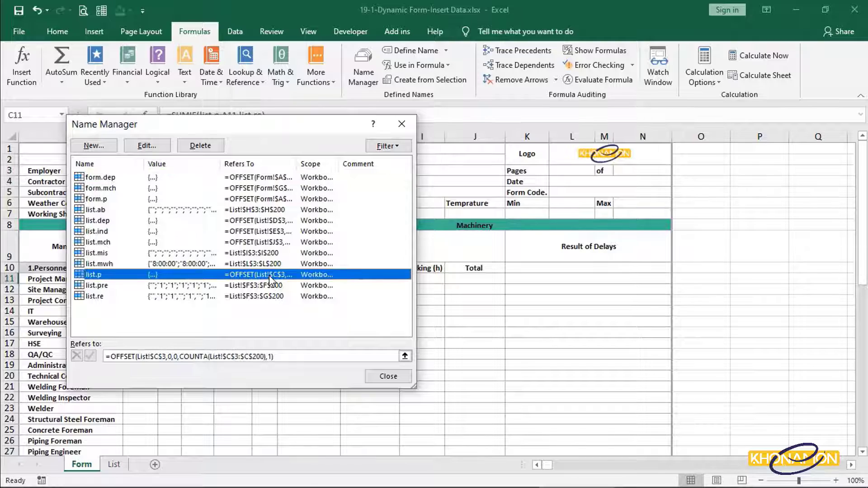
left_click(405, 356)
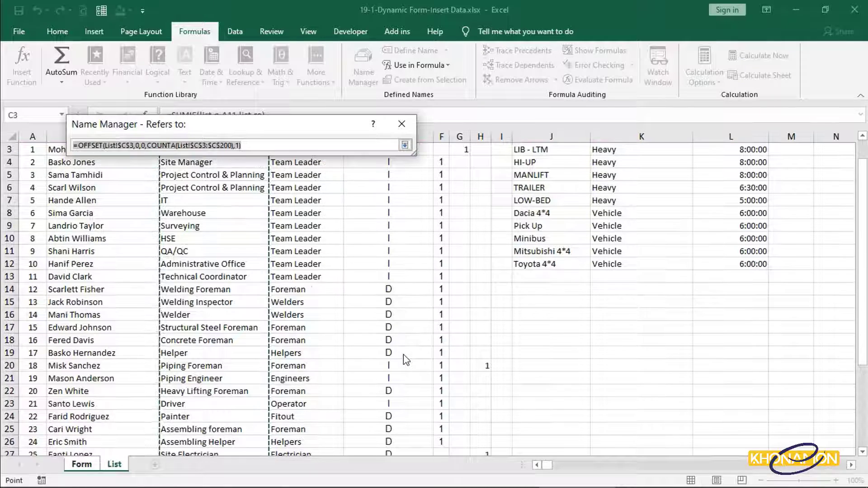
scroll(383, 345, "down", 4)
scroll(381, 344, "up", 5)
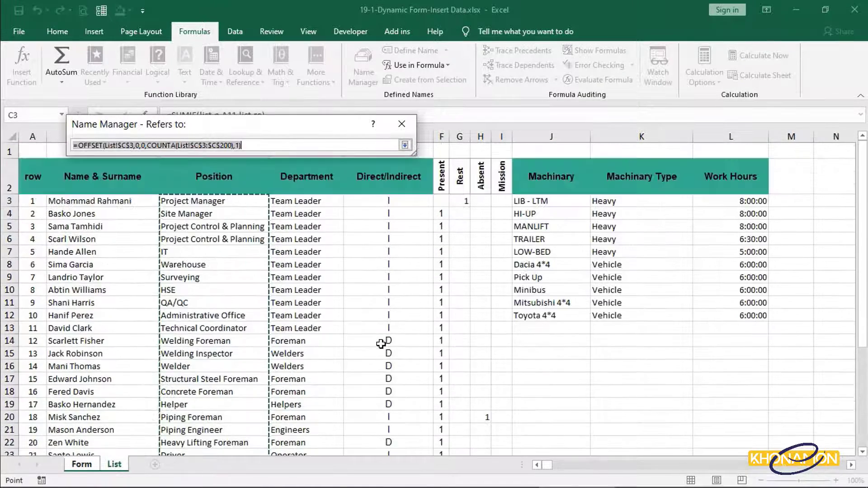
left_click(405, 146)
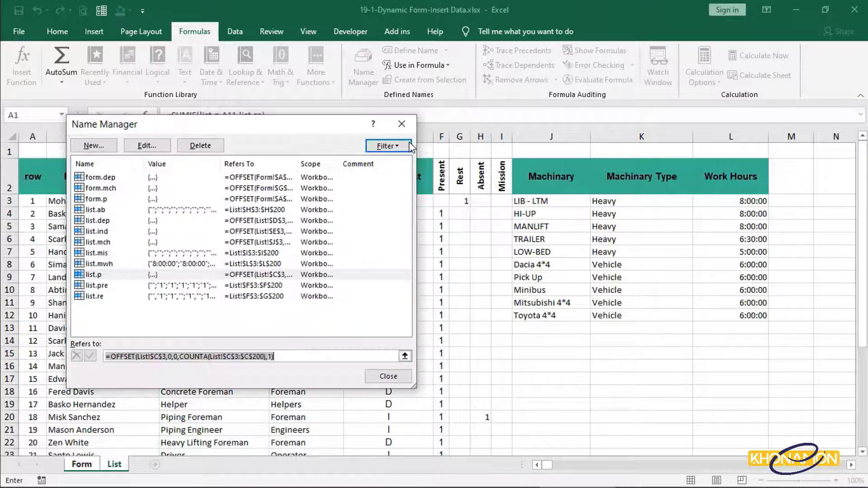
Redefine the named range list.re to refer to =List!$G$3:$G$200 and close the Name Manager.
left_click(311, 298)
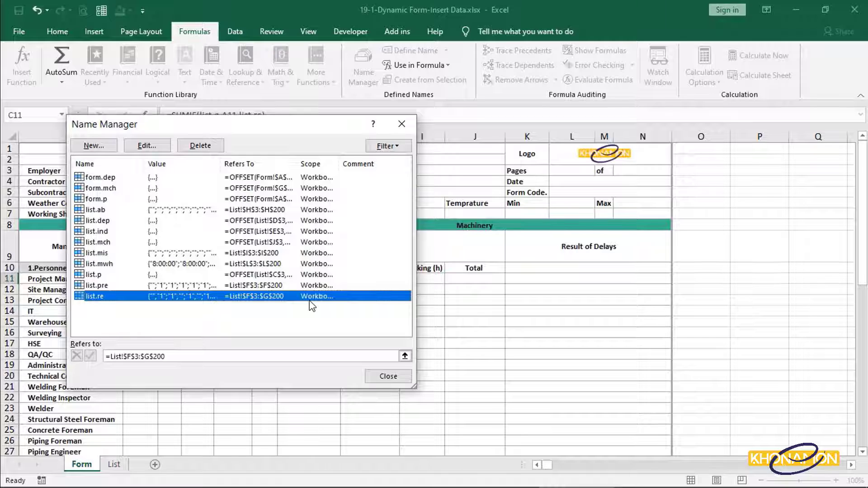
left_click(405, 356)
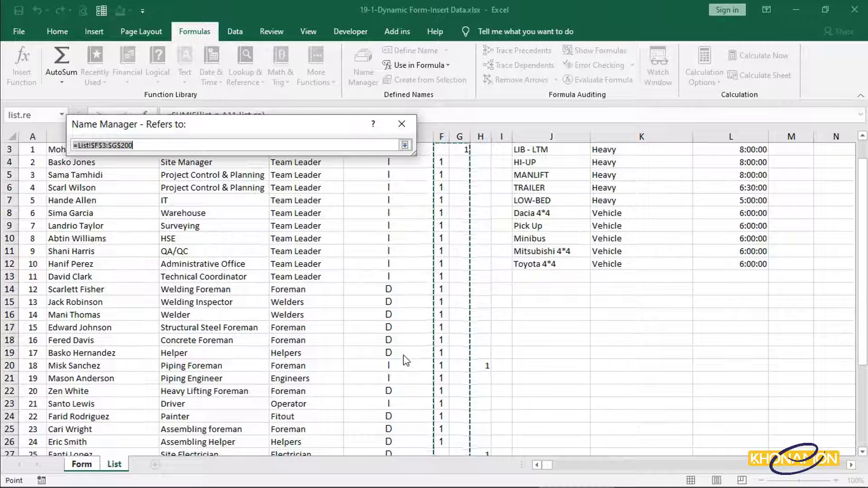
scroll(459, 216, "up", 1)
left_click(462, 202)
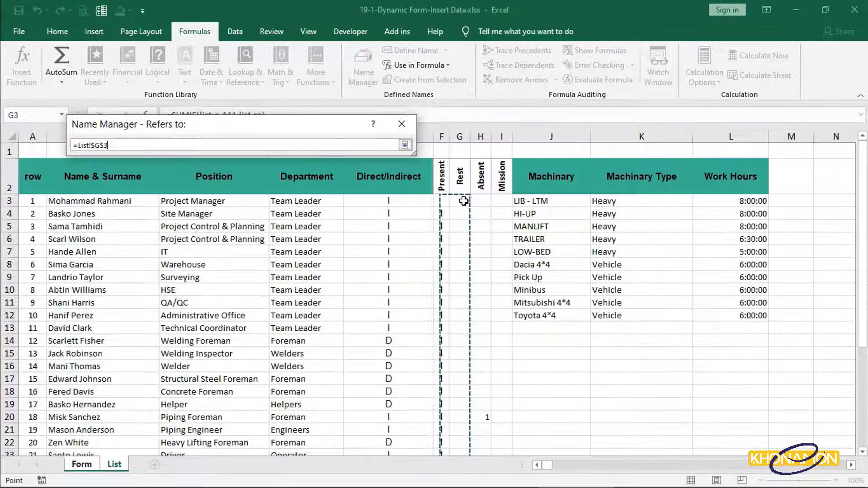
left_click_drag(463, 201, 459, 265)
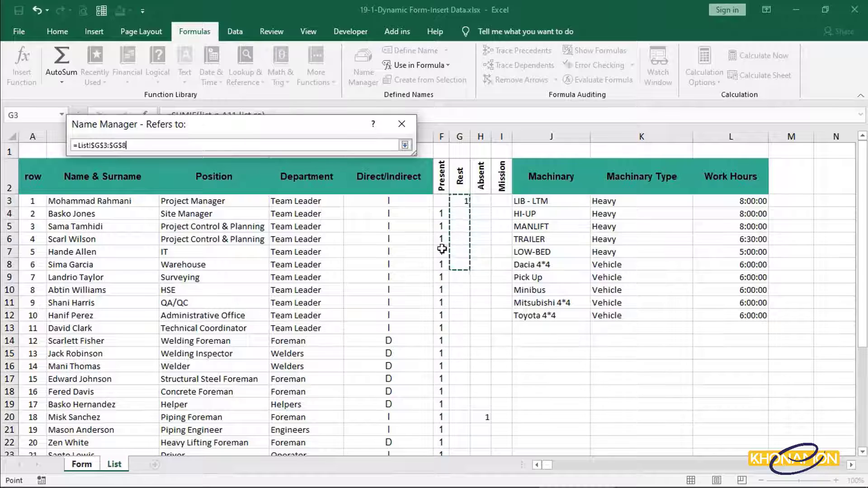
key("BackSpace")
type("2")
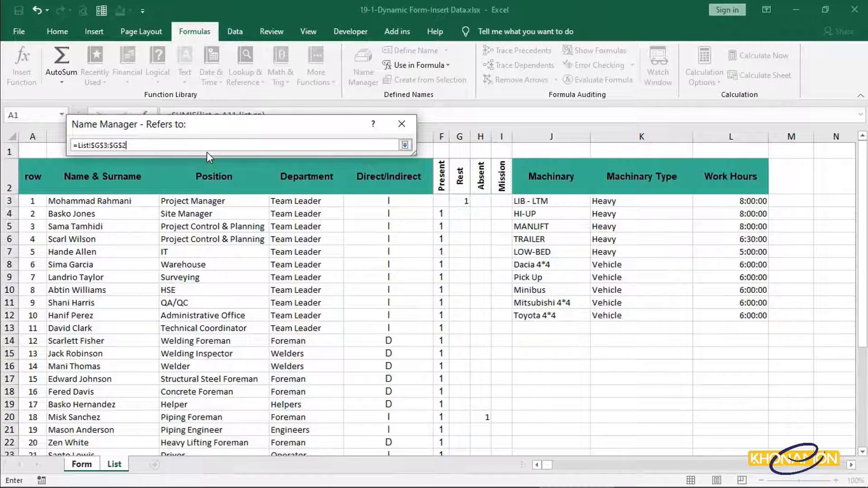
type("00")
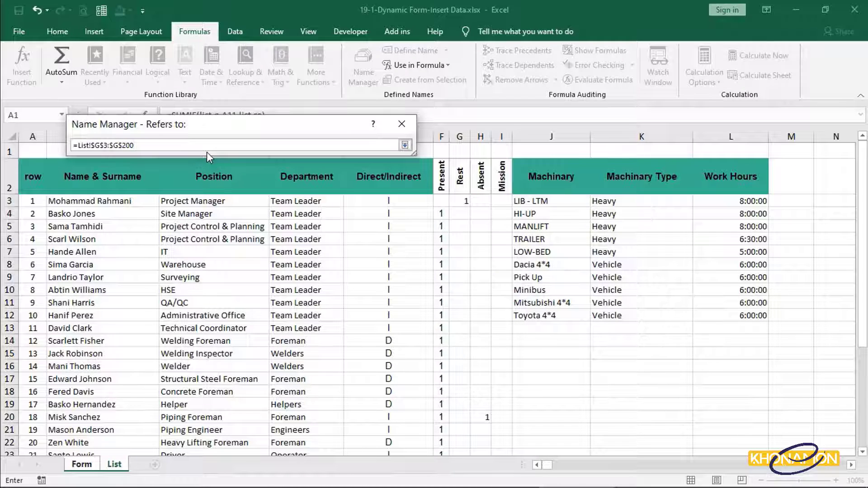
left_click(405, 145)
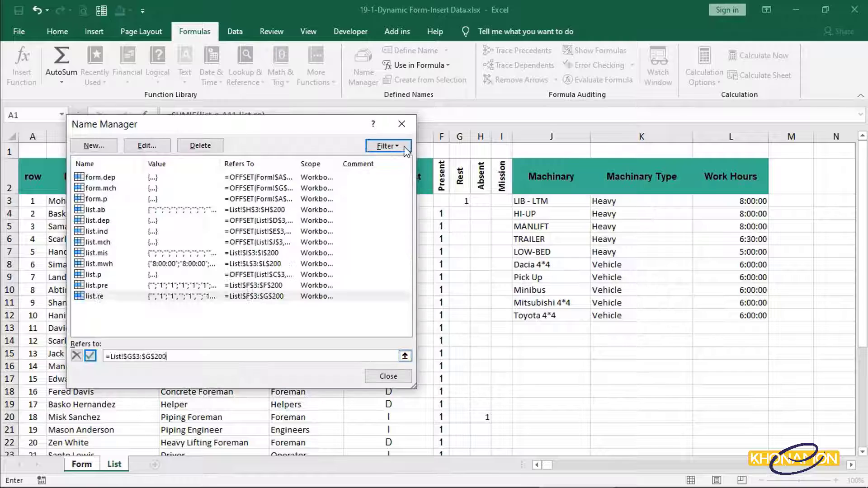
left_click(90, 357)
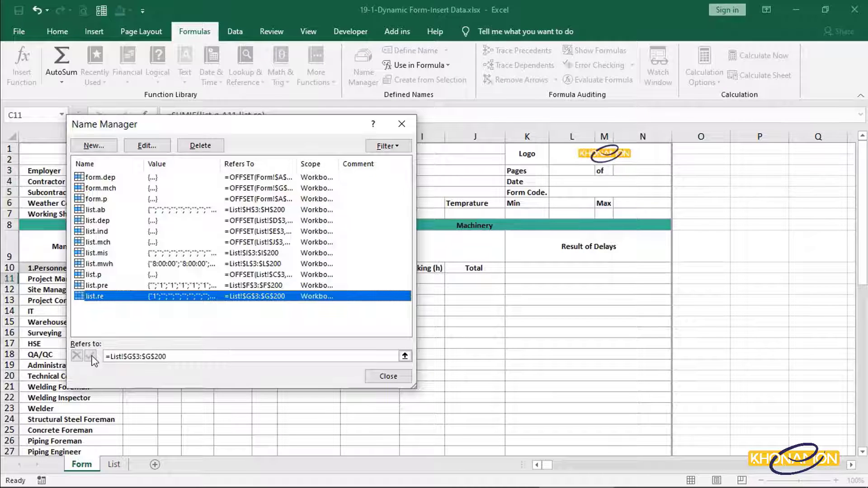
left_click(374, 376)
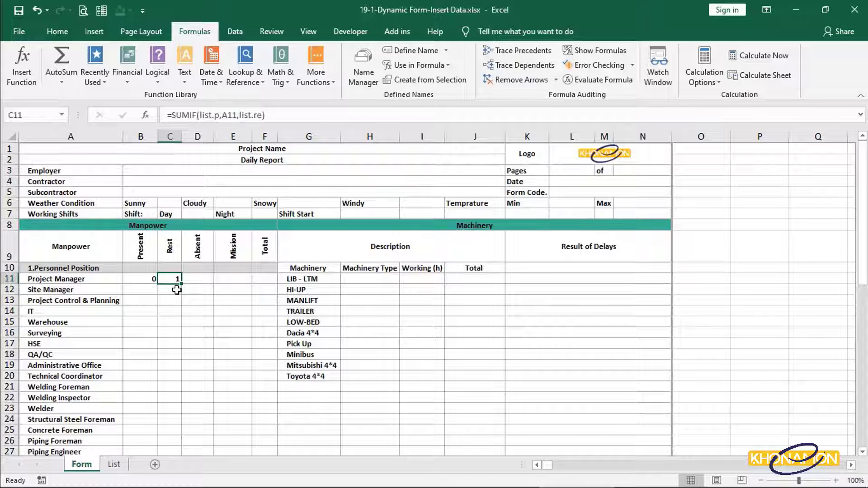
Enter =SUMIF(list.p,A11,list.ab) in D11 for the Project Manager's Absent count.
key("Right")
type("=sum")
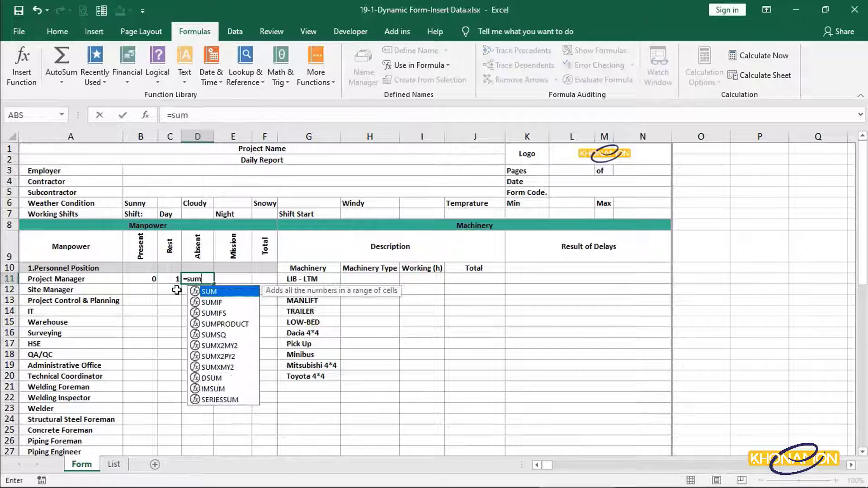
double_click(221, 302)
type("list")
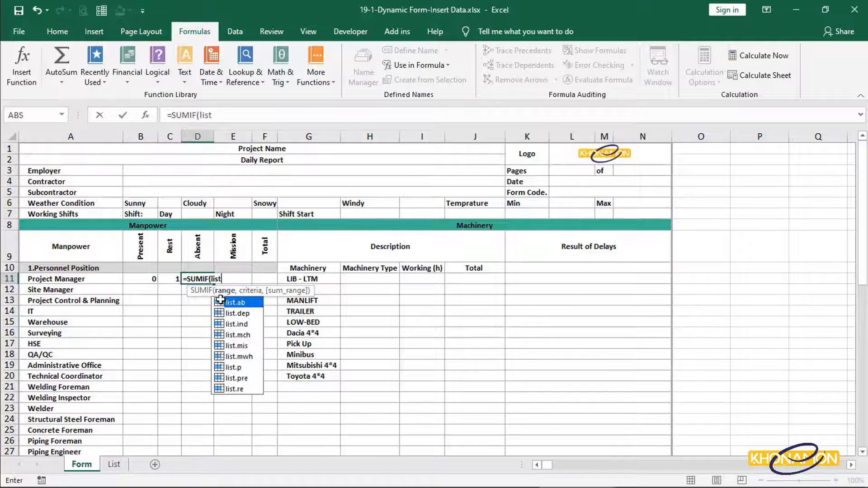
type(".p,")
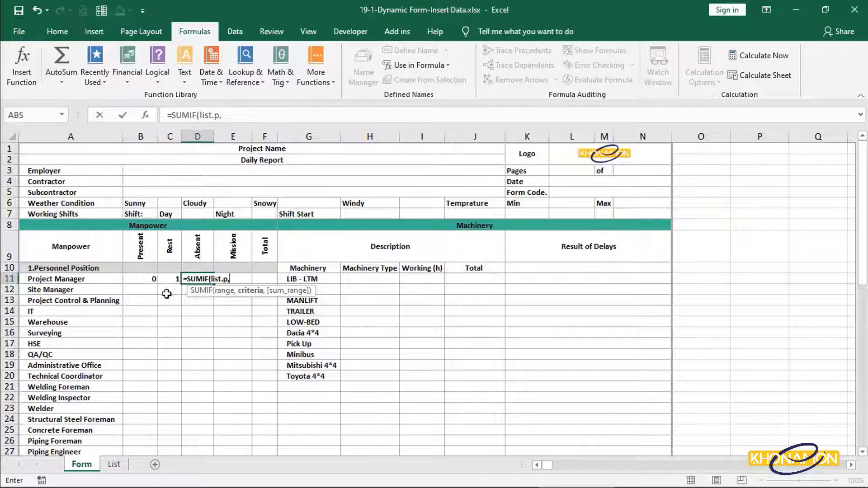
left_click(109, 280)
type(",")
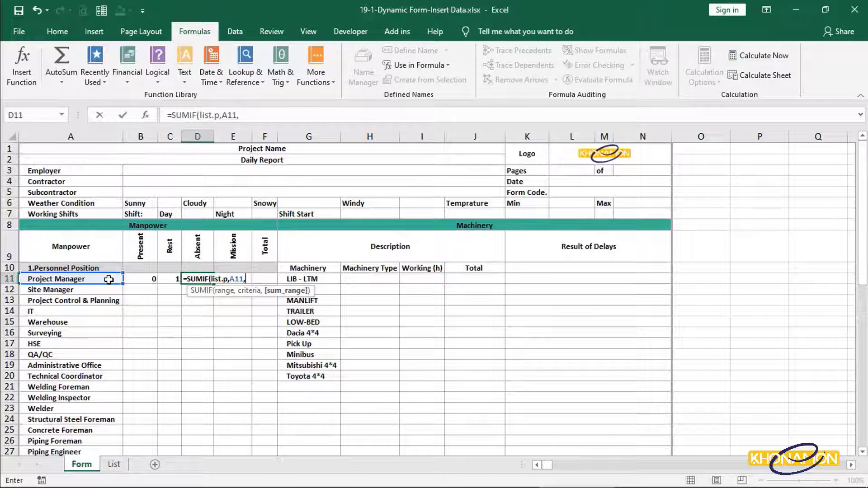
type("list")
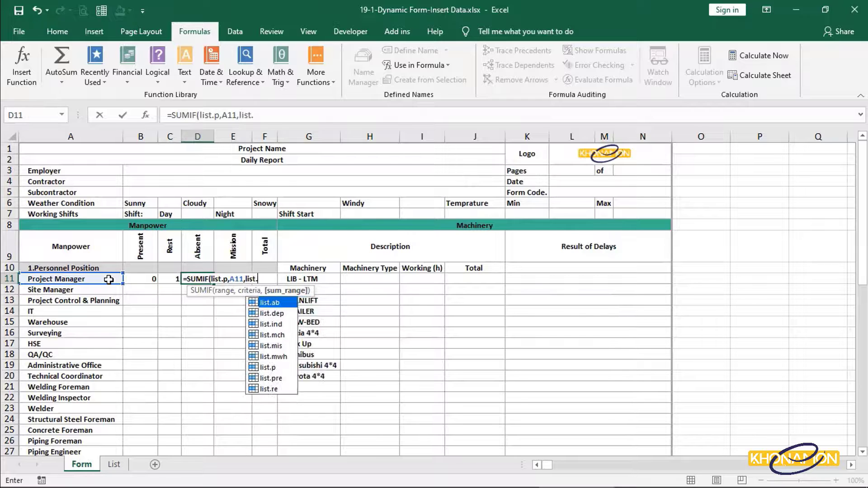
type(".")
double_click(272, 302)
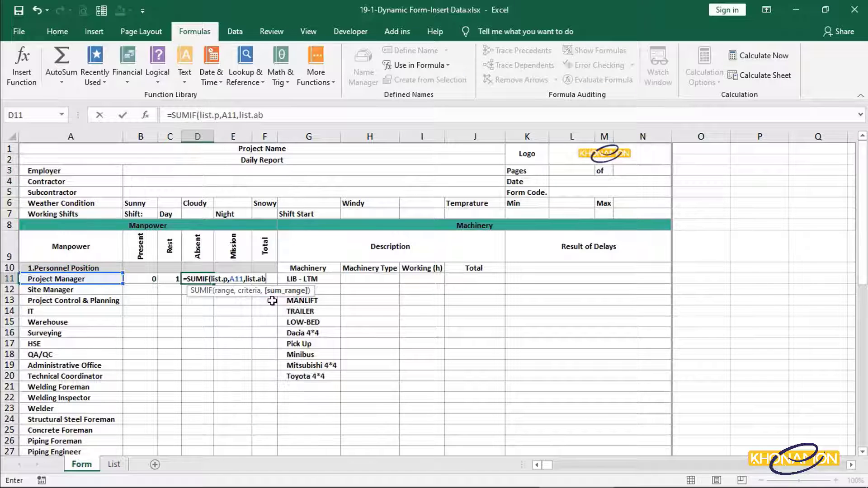
type(")")
key("Return")
Enter =SUMIF(list.p,A11,list.mis) in E11 for the Project Manager's Mission count.
left_click(243, 279)
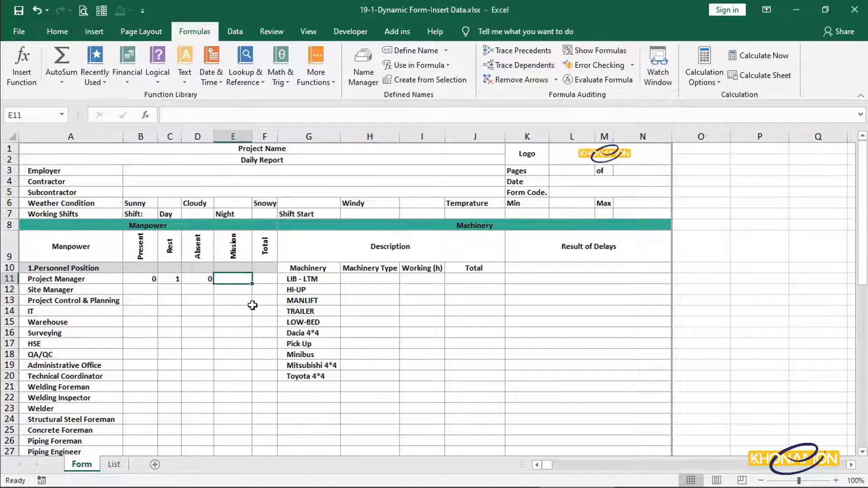
type("=sum")
key("Tab")
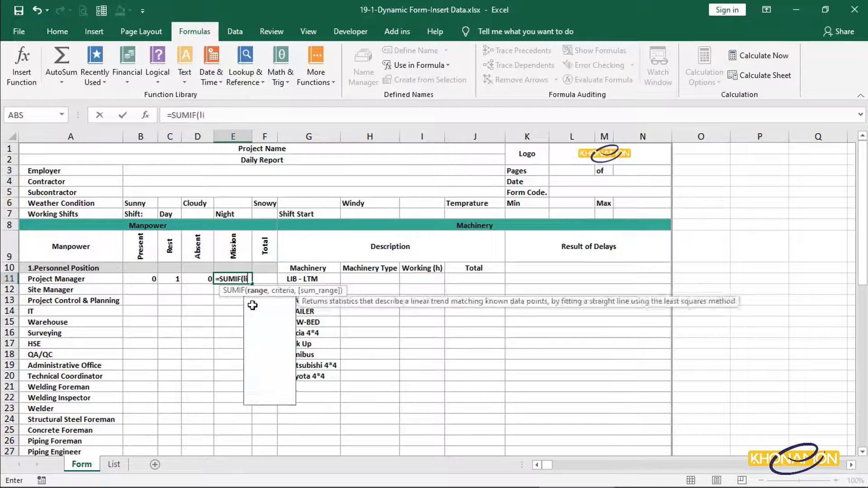
type("list.p")
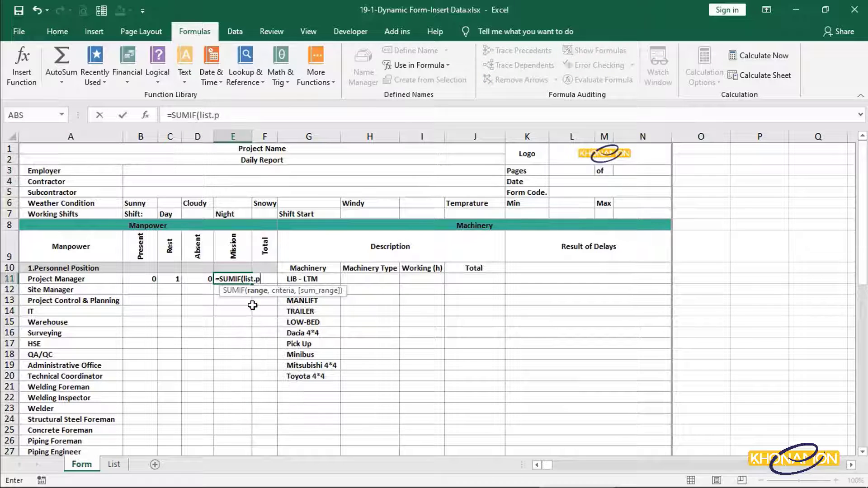
type(",")
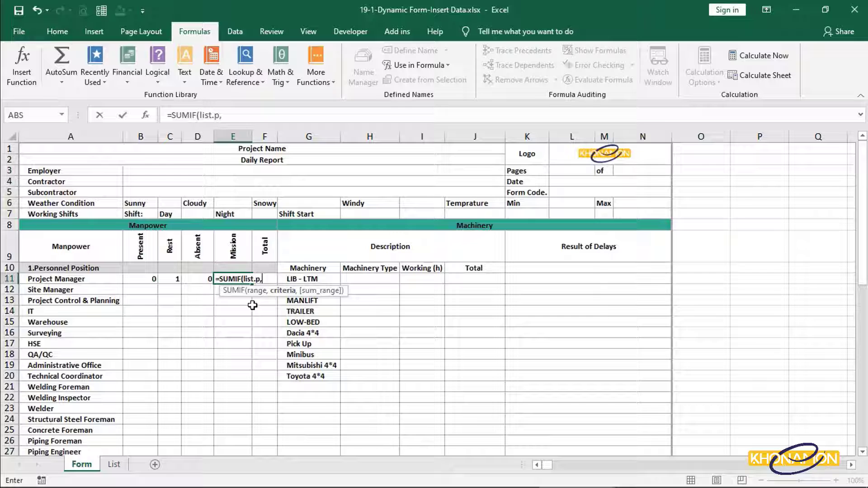
left_click(112, 279)
type(",list")
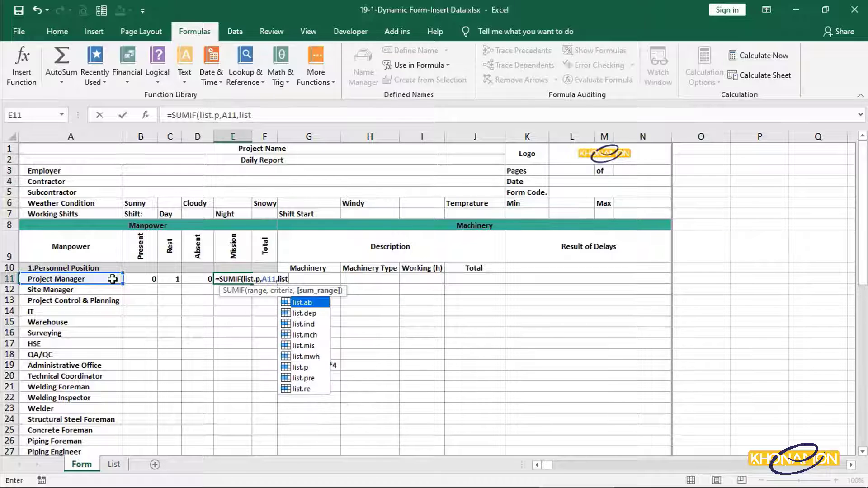
type(".mis")
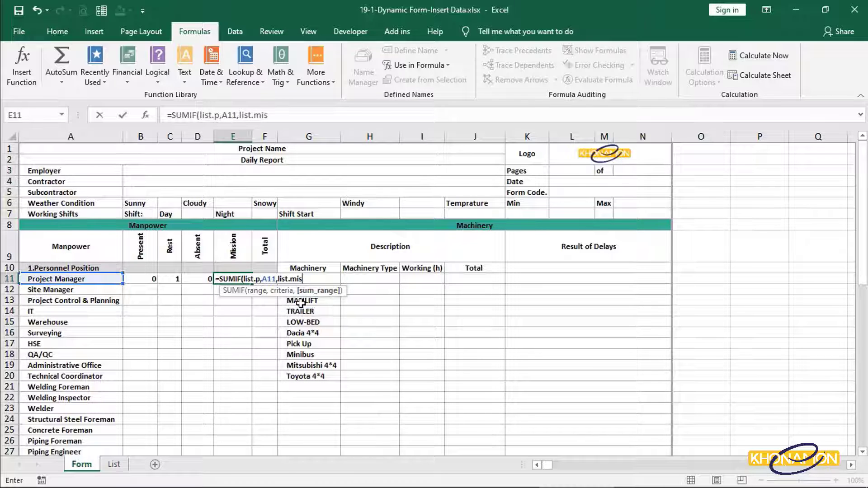
key("Return")
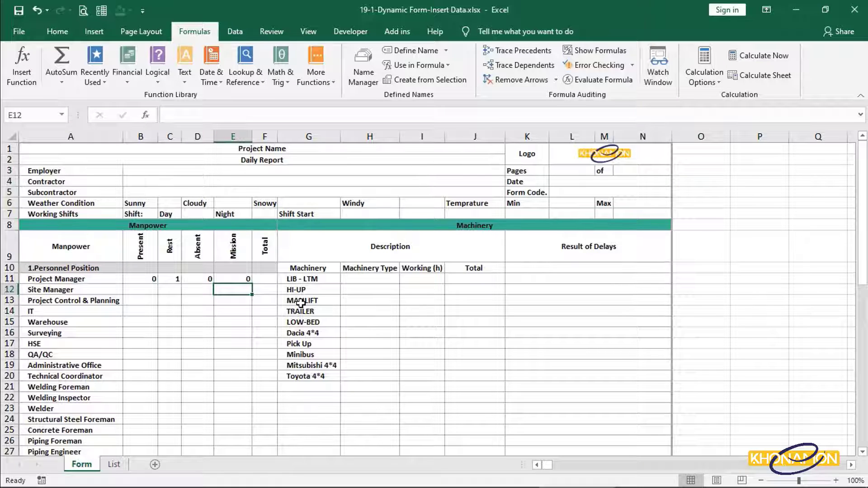
Lock the criteria column in the Present formula in B11 by changing A11 to $A11.
double_click(149, 279)
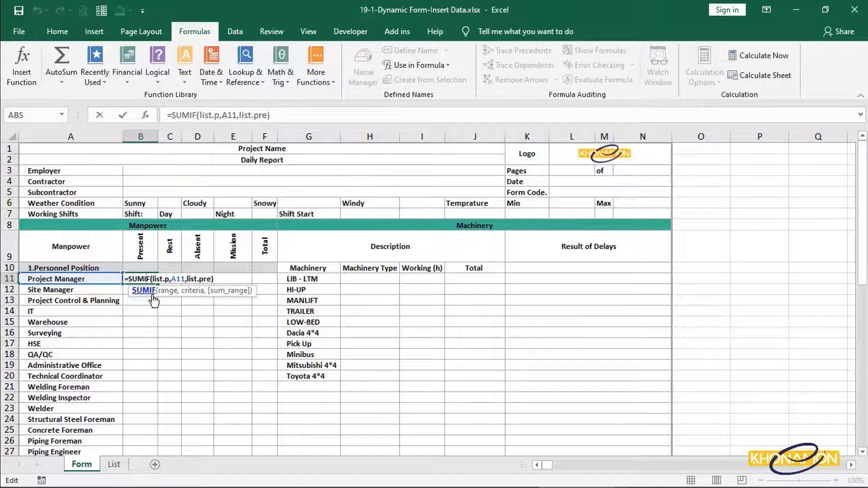
key("Right")
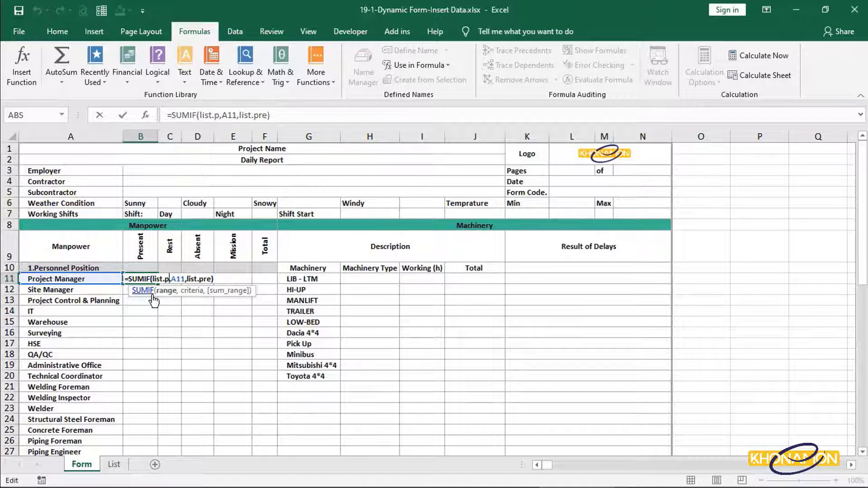
key("Right")
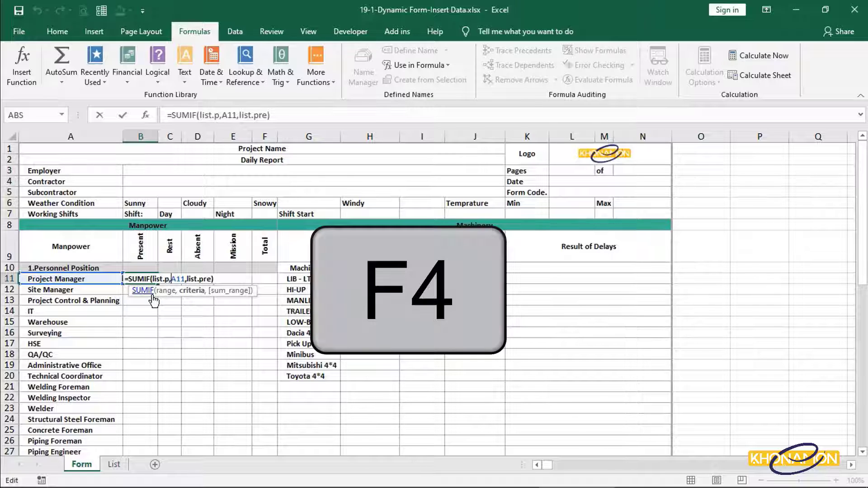
key("F4")
key("F4")
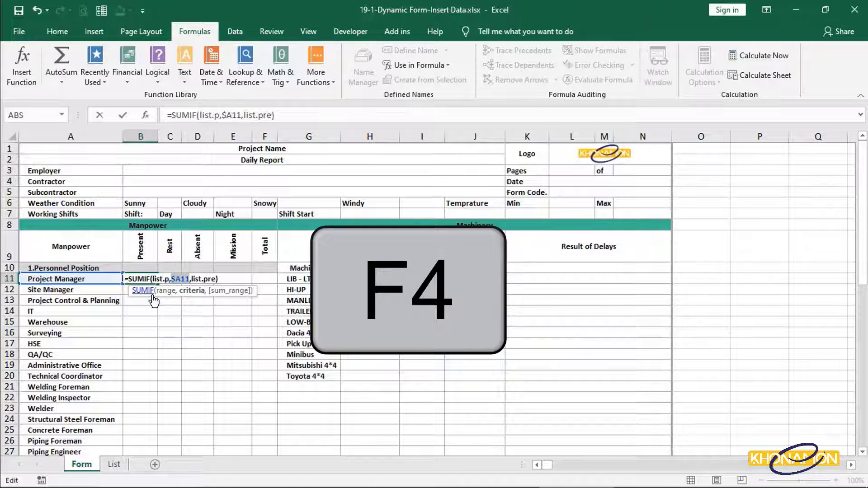
key("Return")
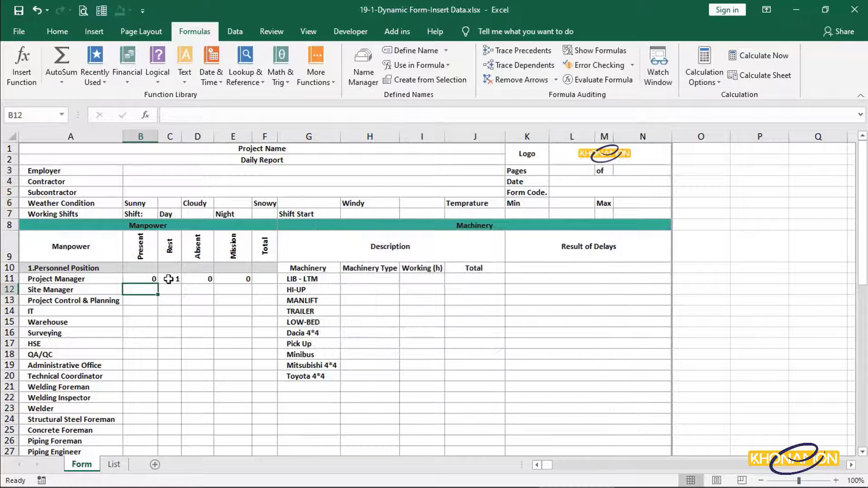
Change the criteria reference to $A11 in the Rest, Absent and Mission formulas in C11, D11 and E11.
double_click(169, 279)
left_click(207, 280)
type("$A11,list.re)")
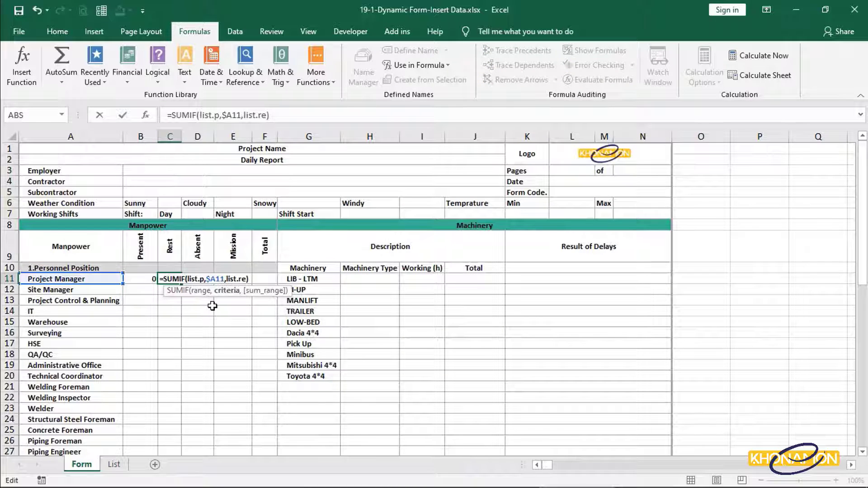
key("Return")
left_click(211, 281)
double_click(231, 279)
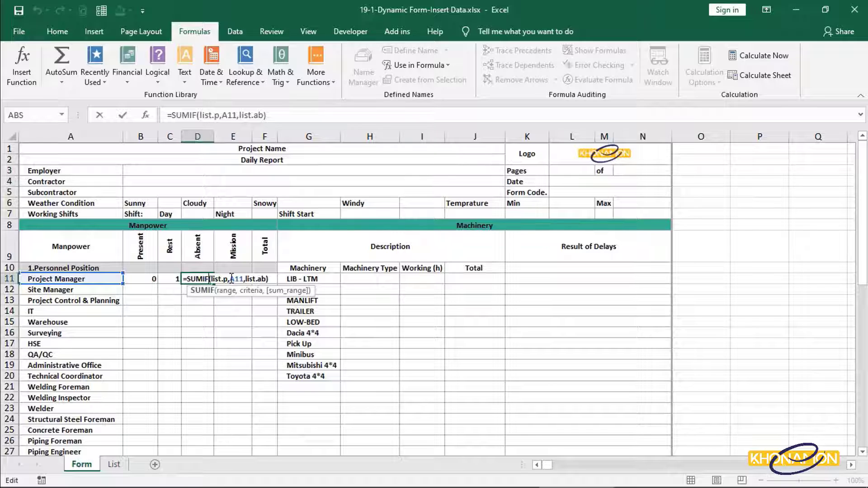
type("$")
key("Return")
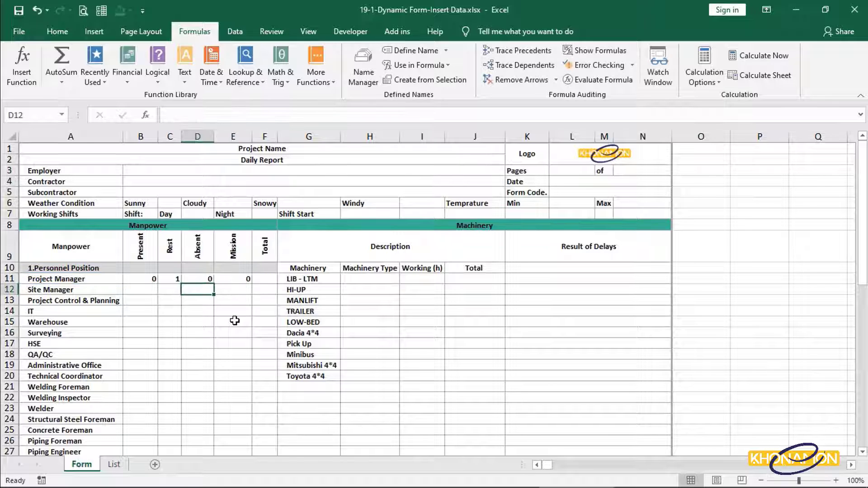
double_click(227, 279)
left_click(262, 279)
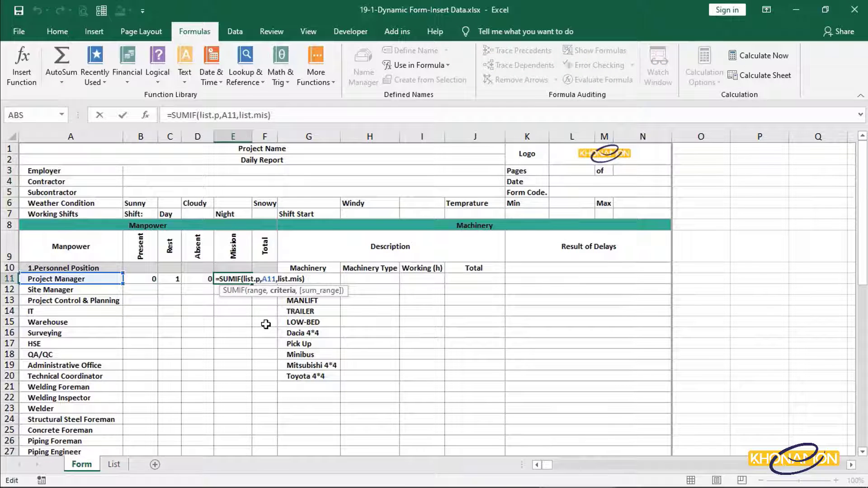
type("$")
key("Return")
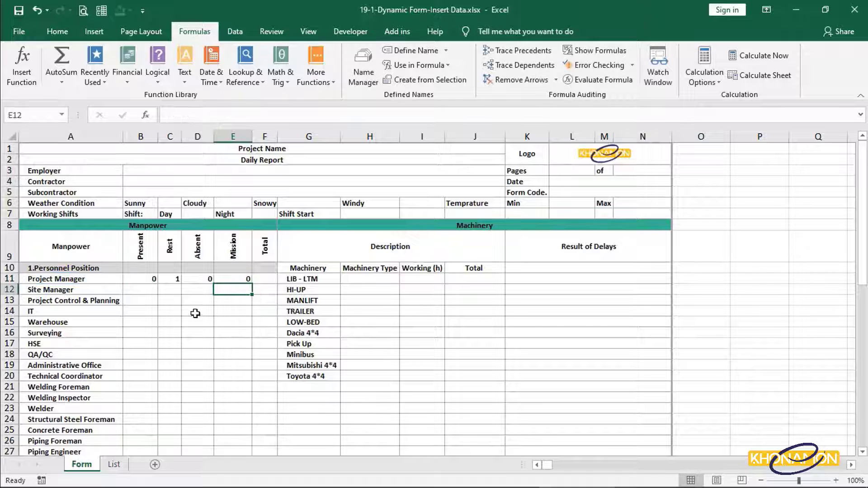
Fill the Present and Rest formulas from B11 and C11 down to row 38 of the Personnel Position section.
left_click(152, 279)
left_click_drag(157, 283, 140, 307)
scroll(176, 280, "up", 6)
left_click(176, 280)
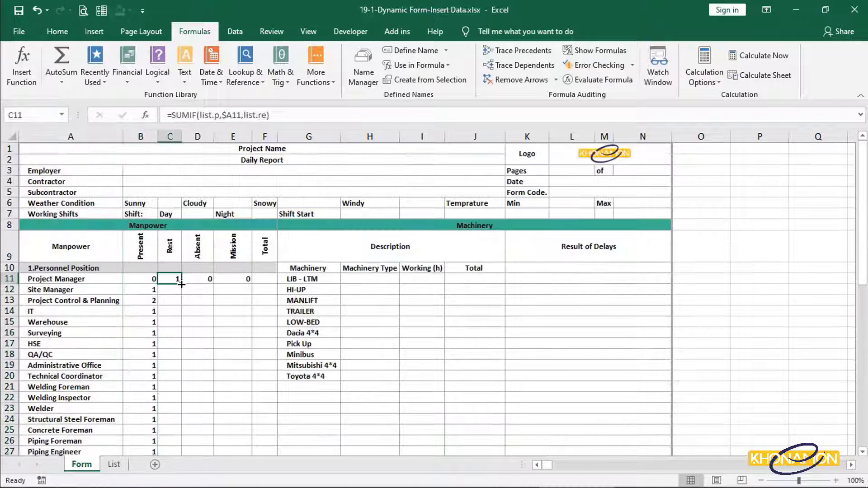
left_click_drag(181, 284, 181, 355)
scroll(206, 272, "up", 6)
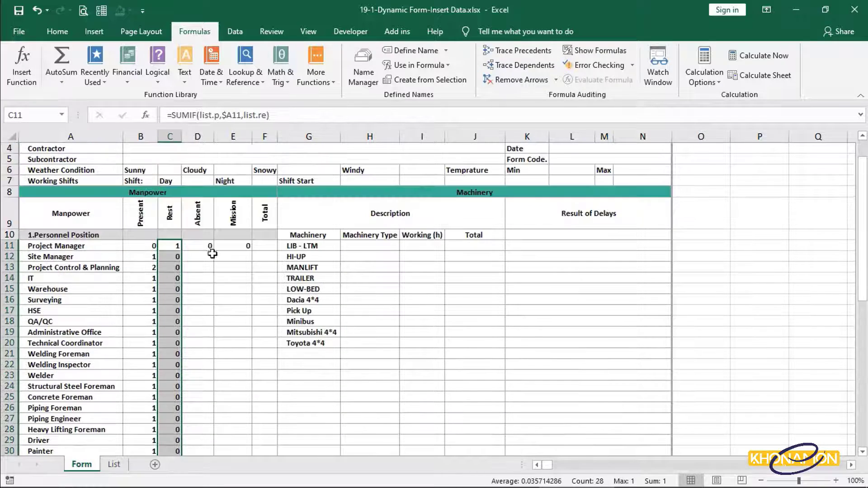
Fill the Absent formula from D11 down to D38.
left_click(209, 246)
left_click_drag(214, 249, 201, 392)
scroll(244, 282, "up", 5)
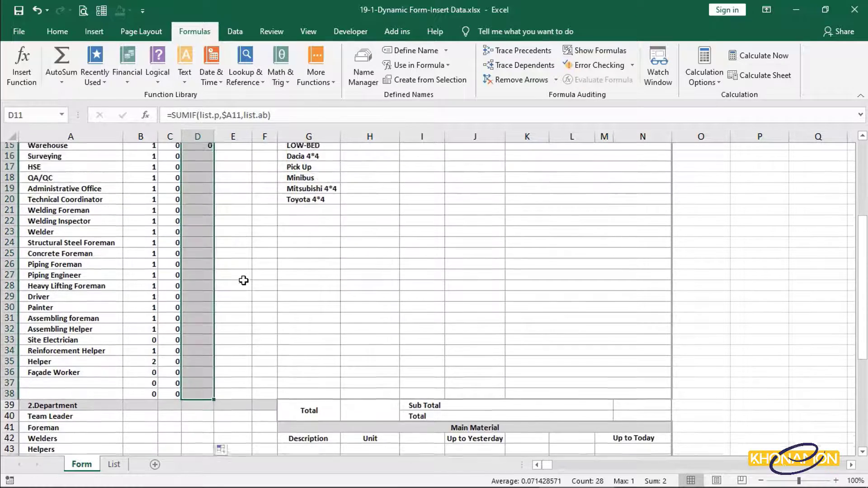
Fill the Mission formula from E11 down to E38 of the Personnel Position section.
left_click(244, 214)
left_click_drag(251, 218, 248, 397)
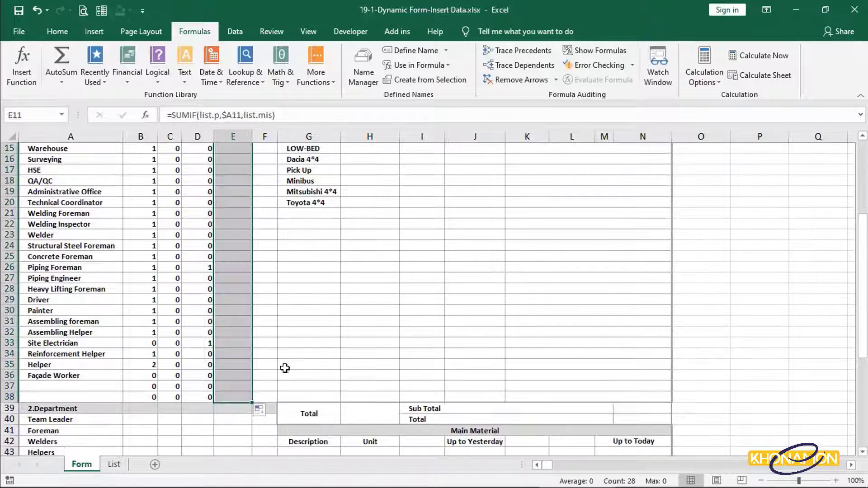
scroll(193, 361, "up", 3)
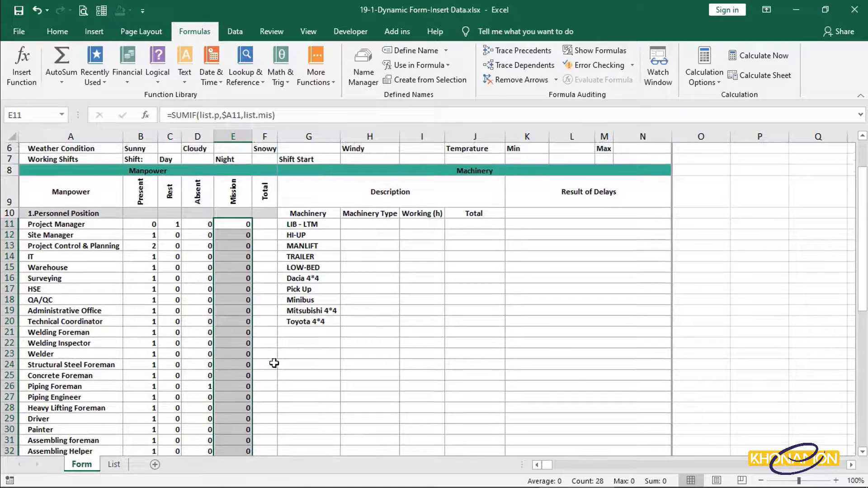
Compare the Project Control & Planning and Piping Foreman counts on the form with the attendance marks in the List sheet.
left_click(148, 246)
left_click(116, 466)
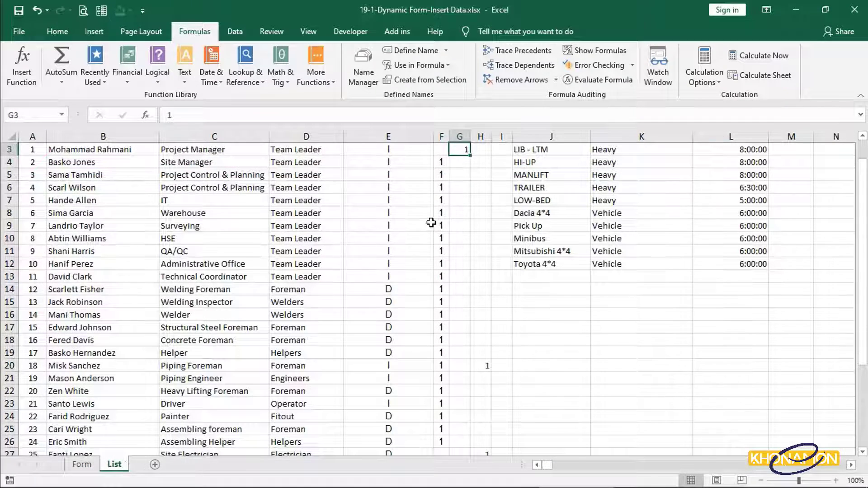
scroll(430, 223, "up", 1)
left_click_drag(442, 226, 441, 239)
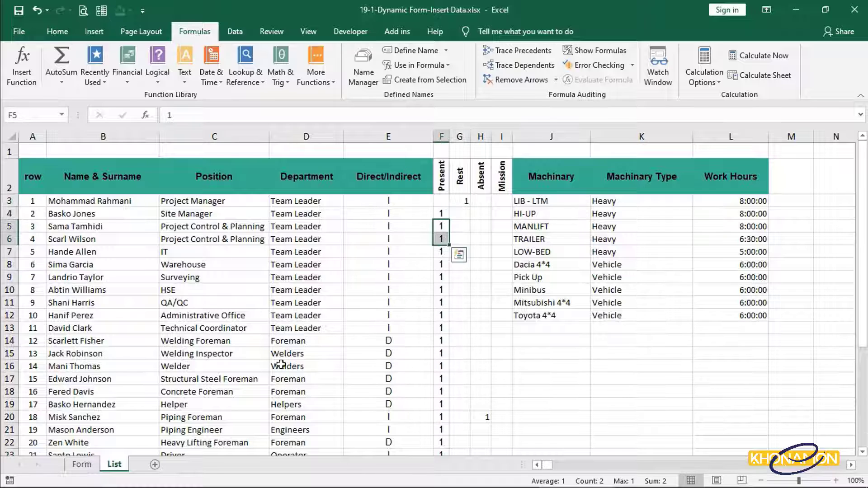
left_click(82, 466)
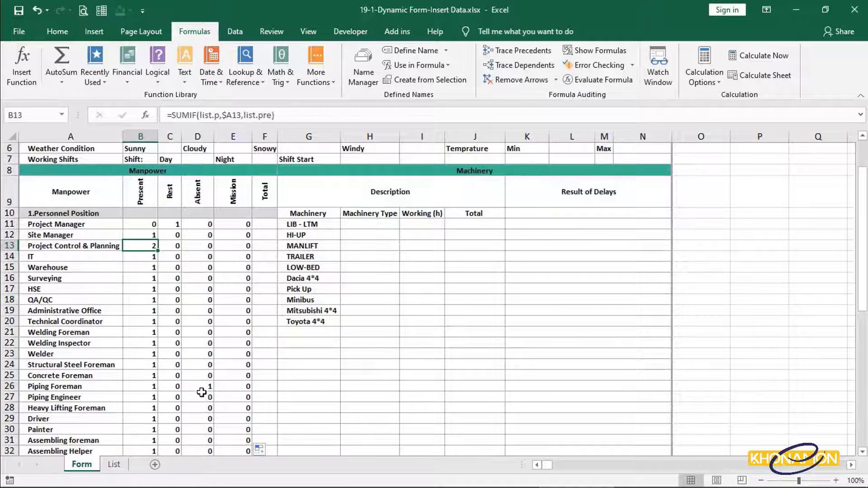
left_click_drag(121, 387, 201, 387)
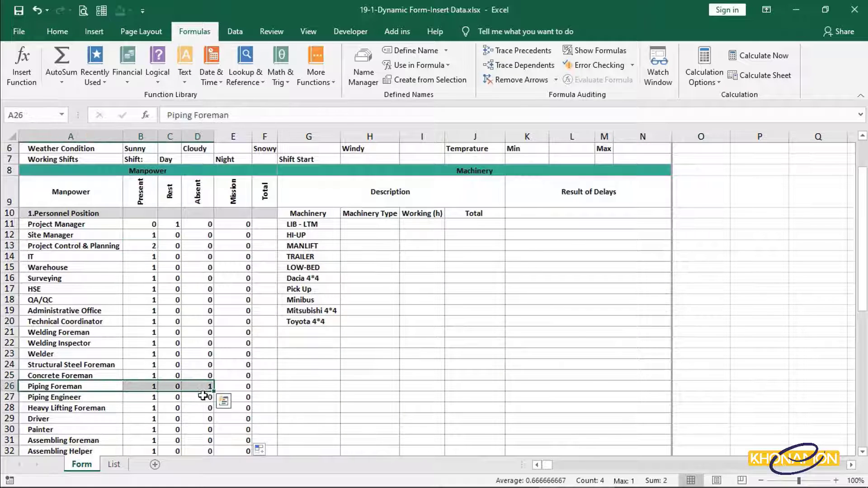
Enter =SUM(B11:E11) as the Total in F11 and fill it down to F38.
double_click(268, 224)
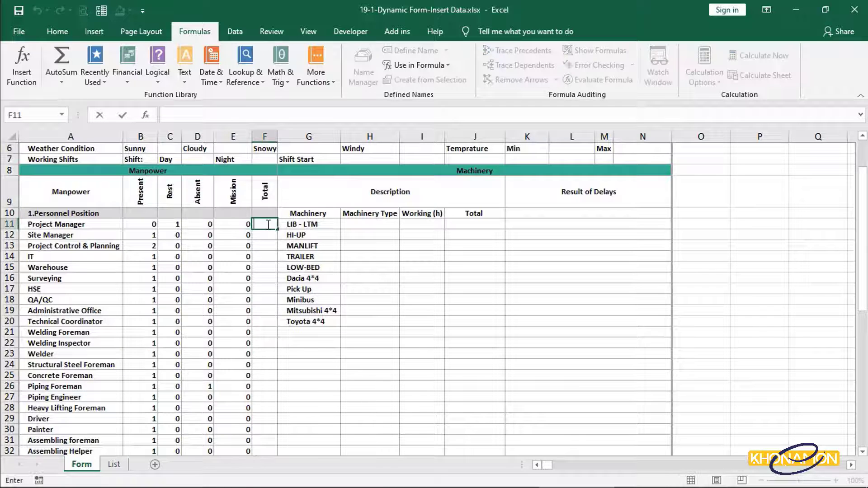
type("=sum")
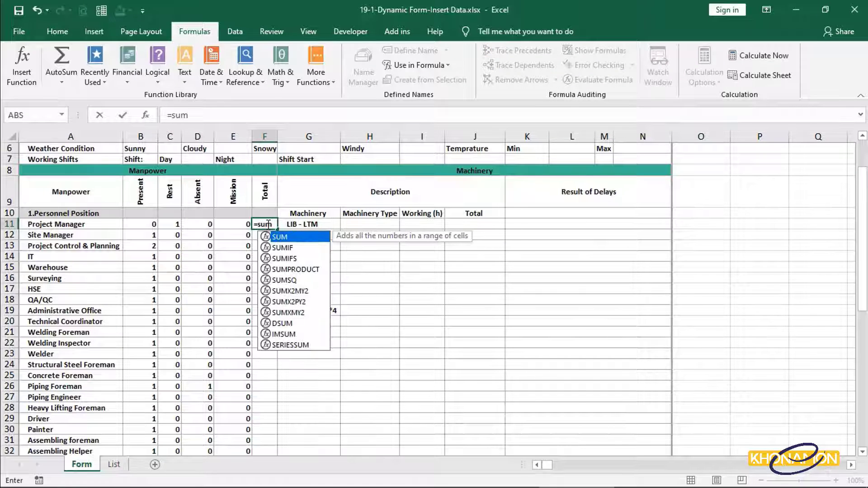
double_click(272, 236)
left_click_drag(152, 224, 250, 222)
key("Return")
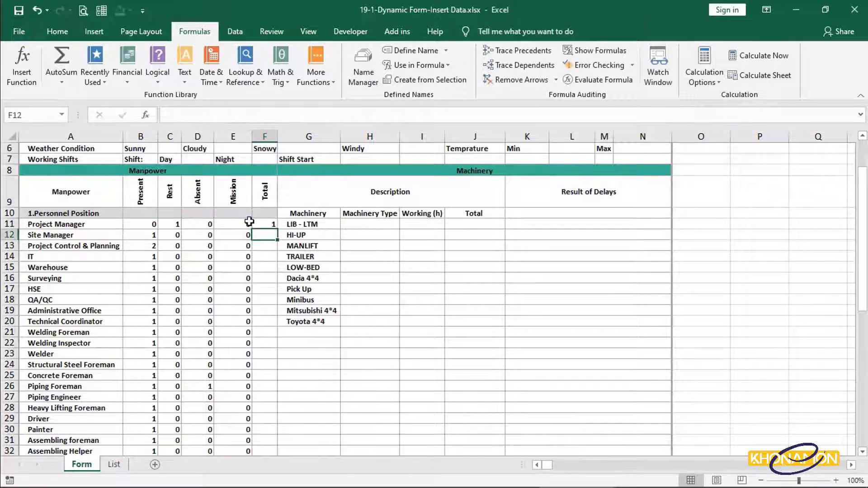
left_click(272, 224)
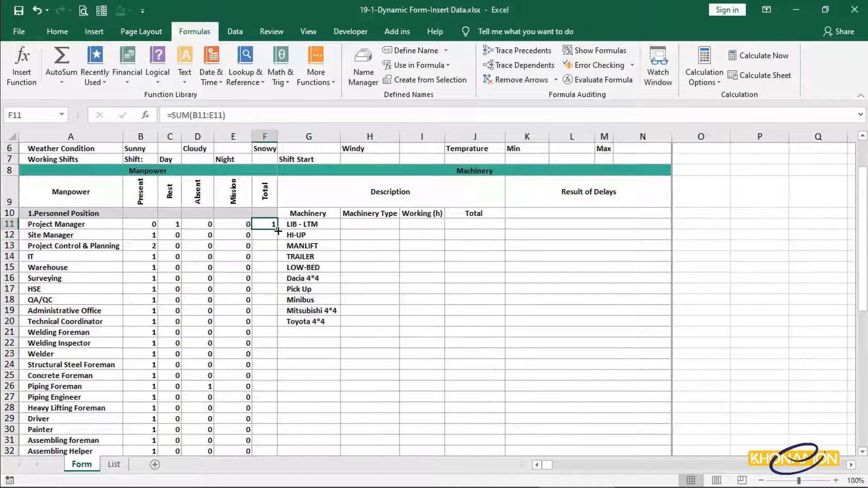
left_click_drag(278, 232, 287, 385)
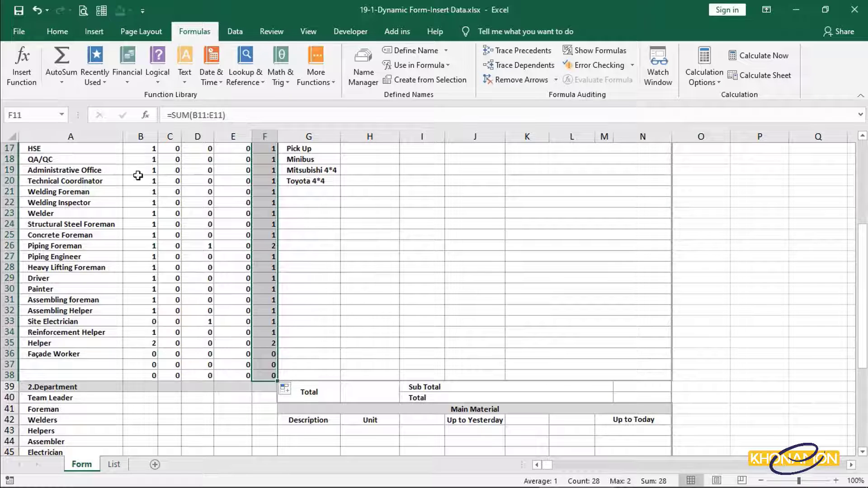
Turn off showing a zero in cells that have zero value for the Form worksheet in the advanced display options.
left_click(14, 32)
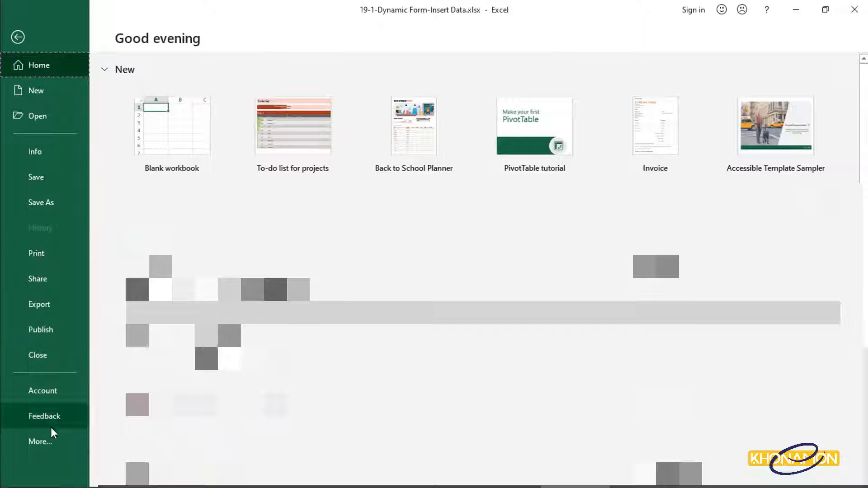
left_click(53, 439)
left_click(118, 443)
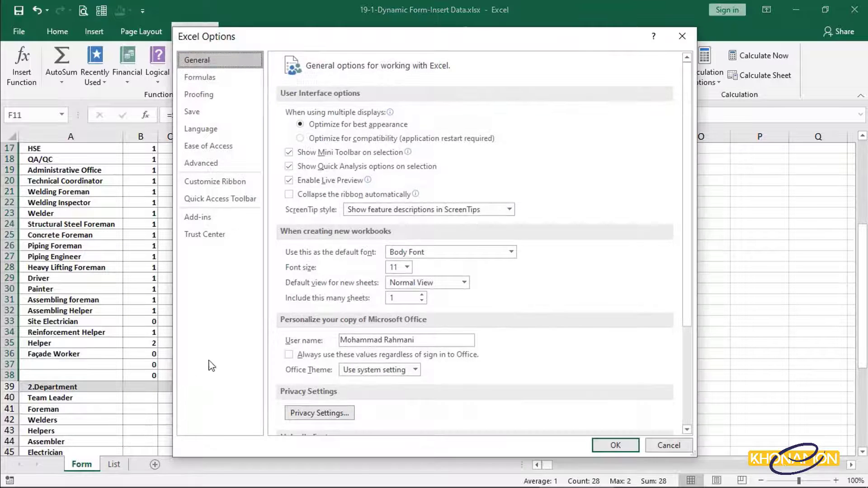
left_click(240, 162)
scroll(445, 228, "down", 10)
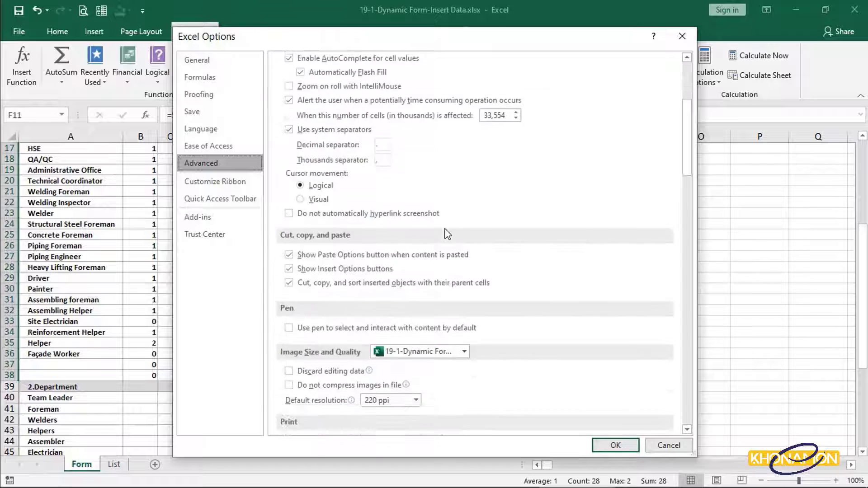
scroll(441, 231, "down", 10)
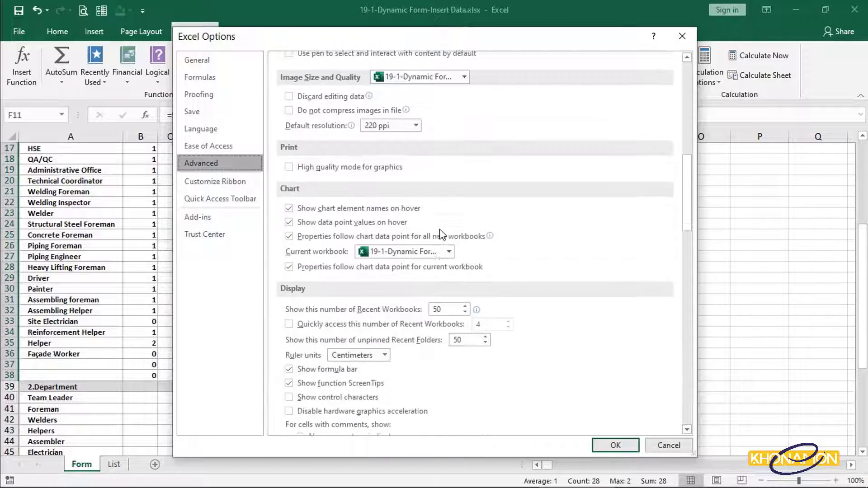
scroll(442, 234, "down", 7)
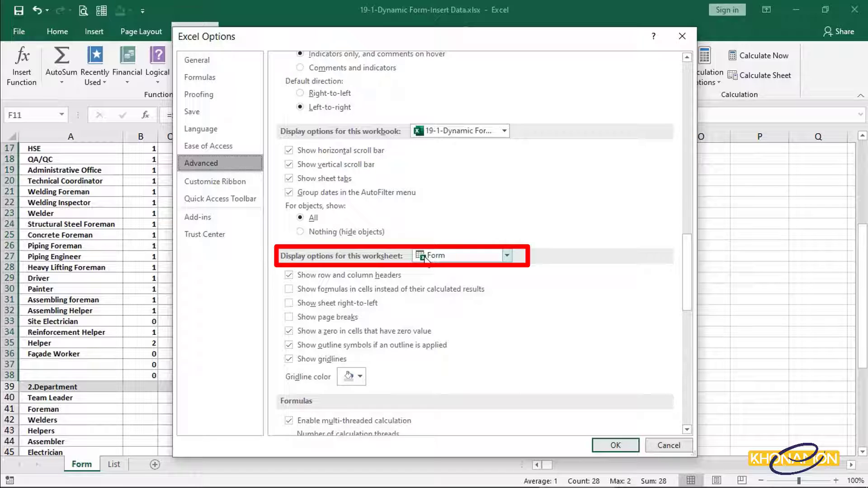
left_click(387, 333)
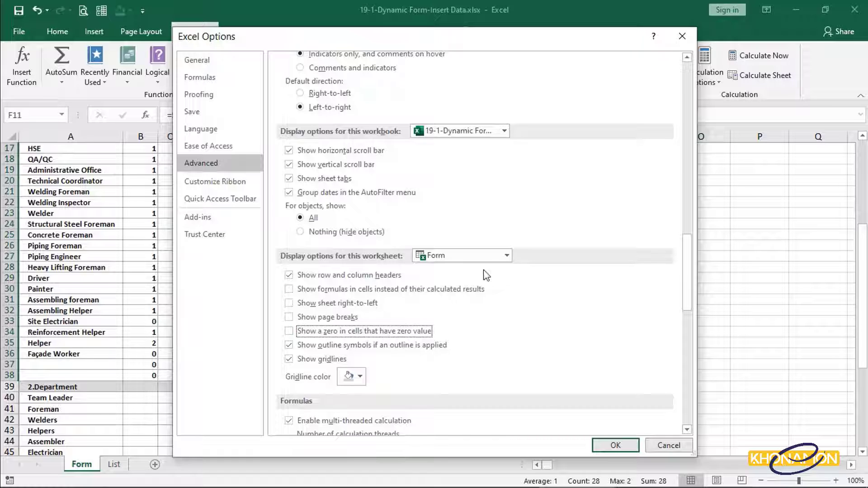
left_click(506, 255)
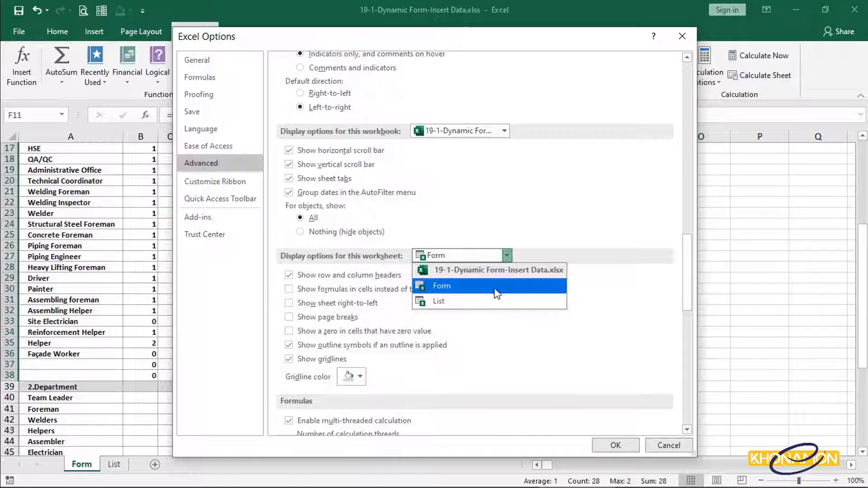
left_click(496, 327)
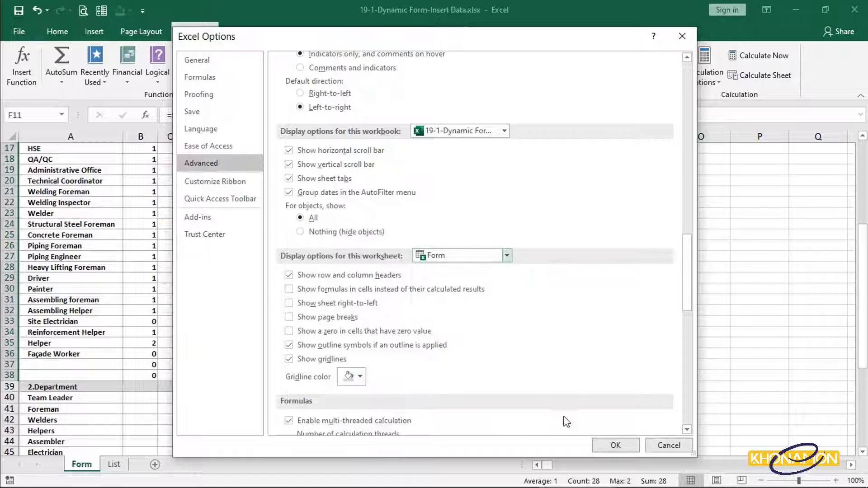
left_click(619, 446)
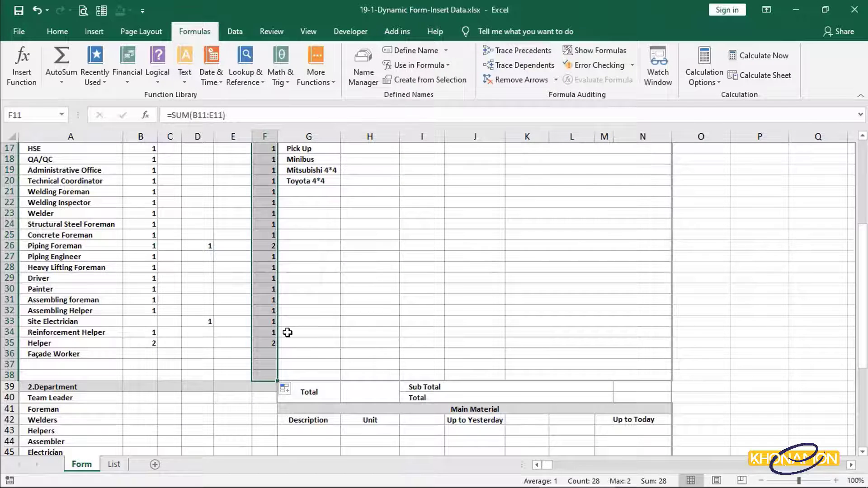
Check the Piping Foreman's total and its Present and Absent formulas in row 26 against the marks in row 20 of the List sheet.
scroll(288, 333, "up", 6)
scroll(288, 333, "down", 3)
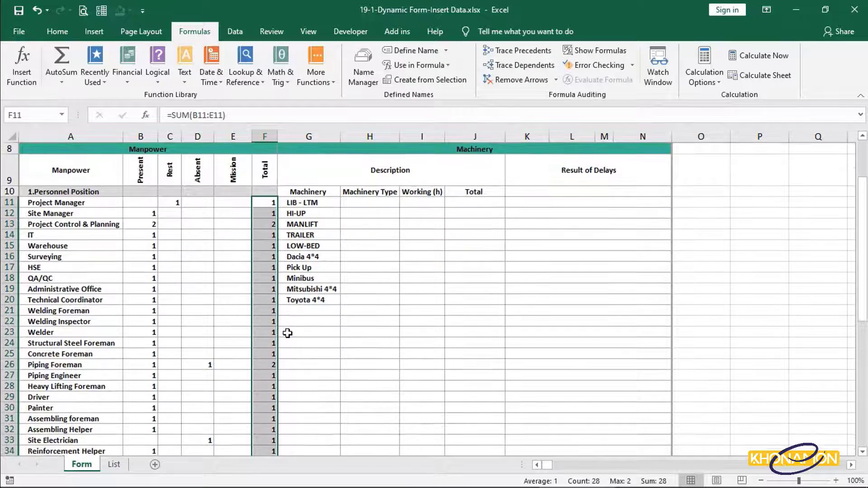
scroll(288, 332, "down", 1)
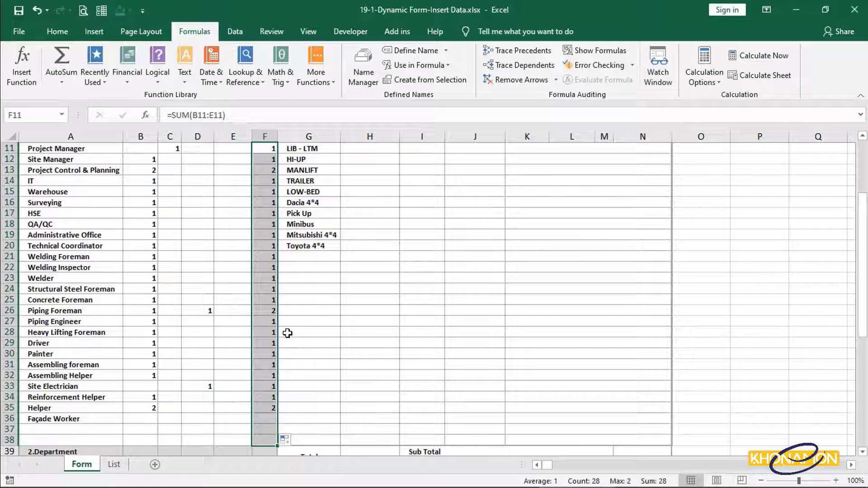
left_click(271, 311)
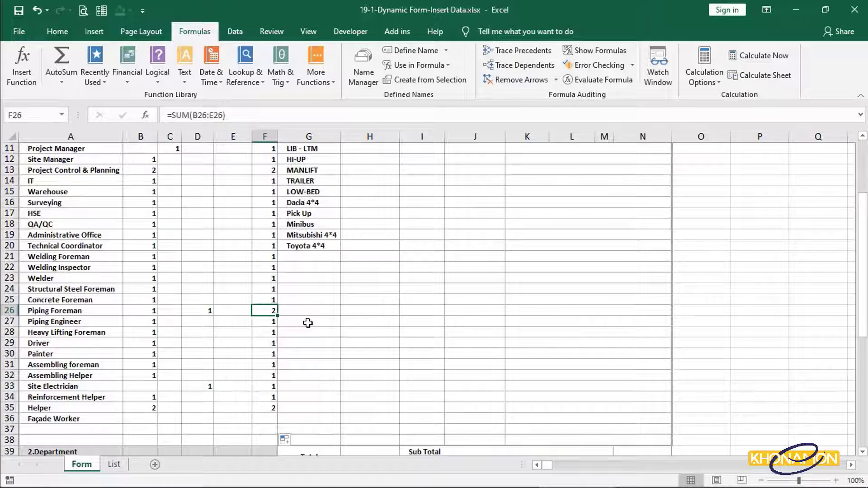
key("Left")
key("Left")
key("Left")
key("Left")
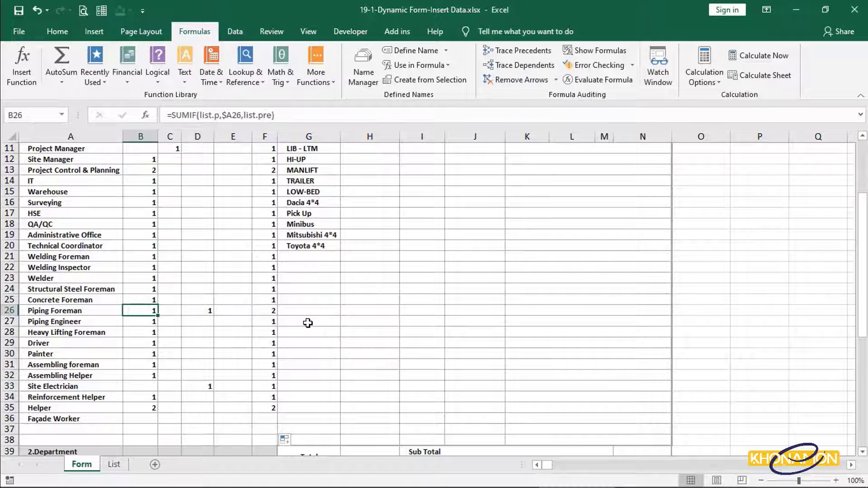
scroll(308, 323, "up", 2)
left_click(203, 398)
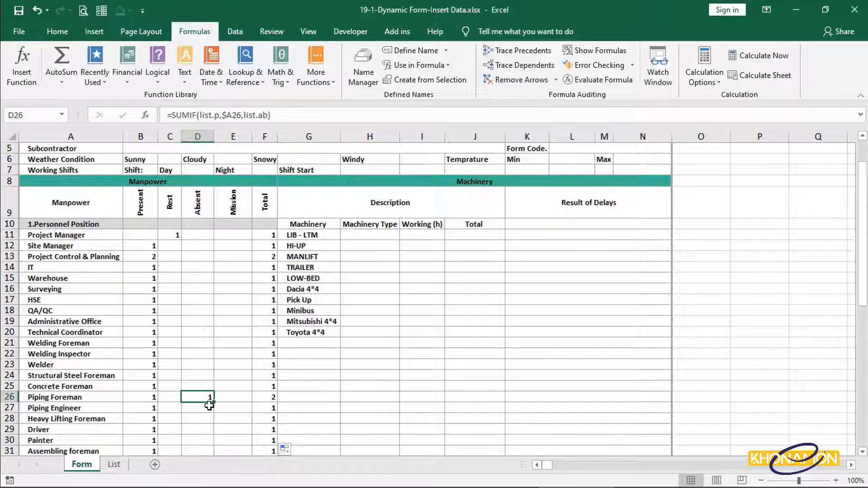
left_click(114, 465)
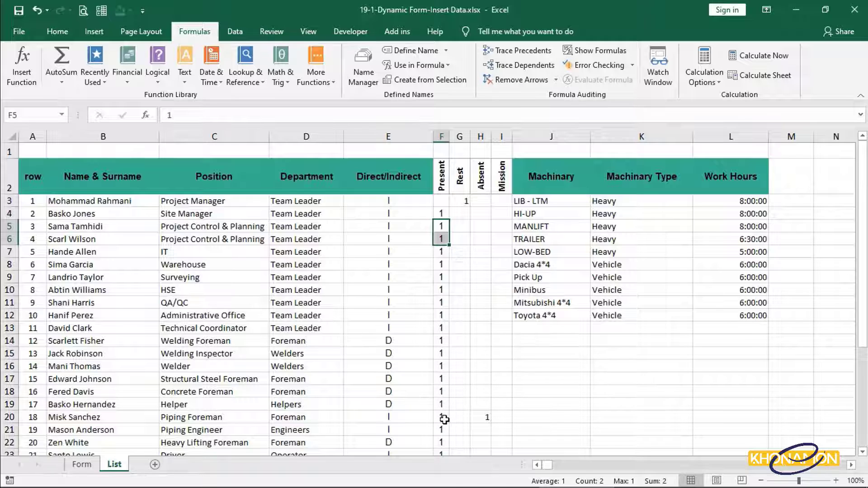
left_click(478, 417)
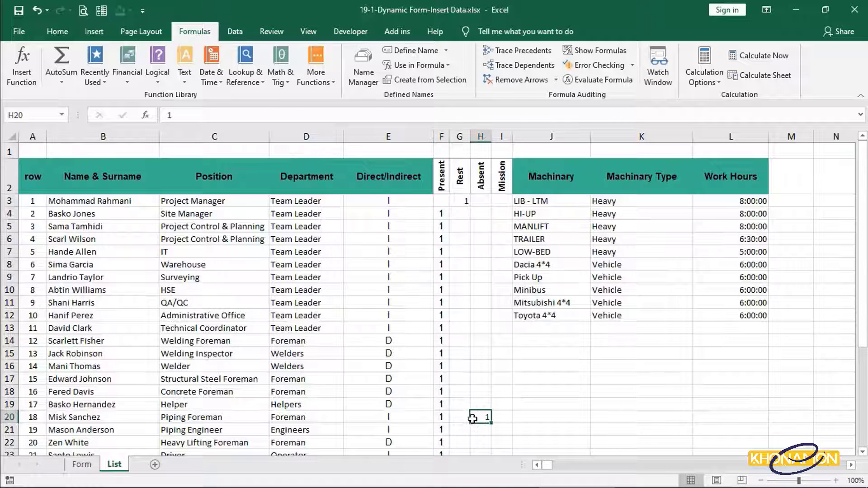
left_click(446, 420)
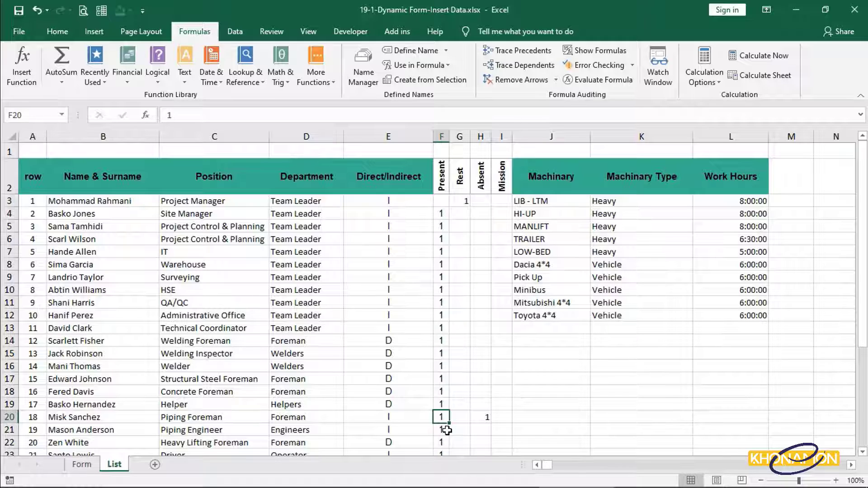
Start a formula-based conditional formatting rule for the first Rest cell, G3, with the formula =$F$3=$G$3.
left_click(463, 202)
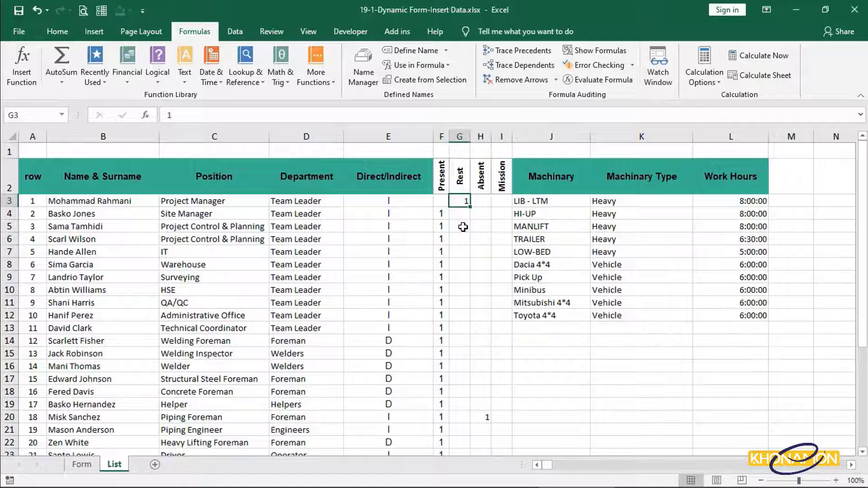
left_click(71, 34)
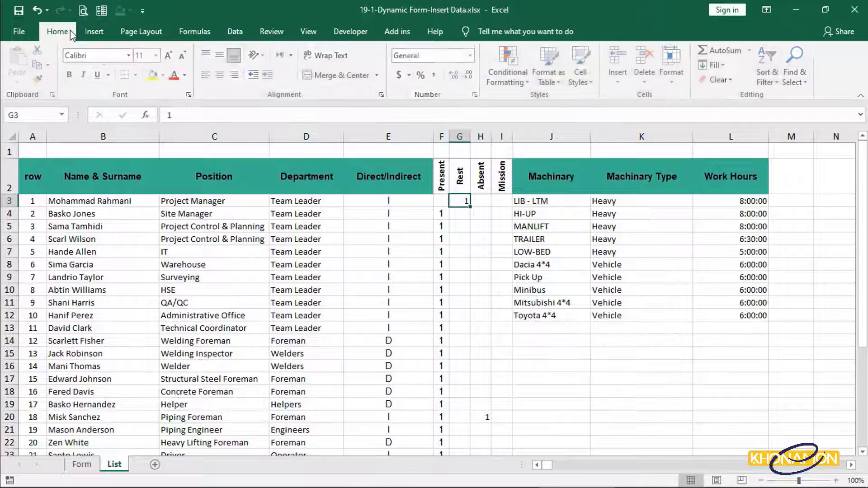
left_click(526, 84)
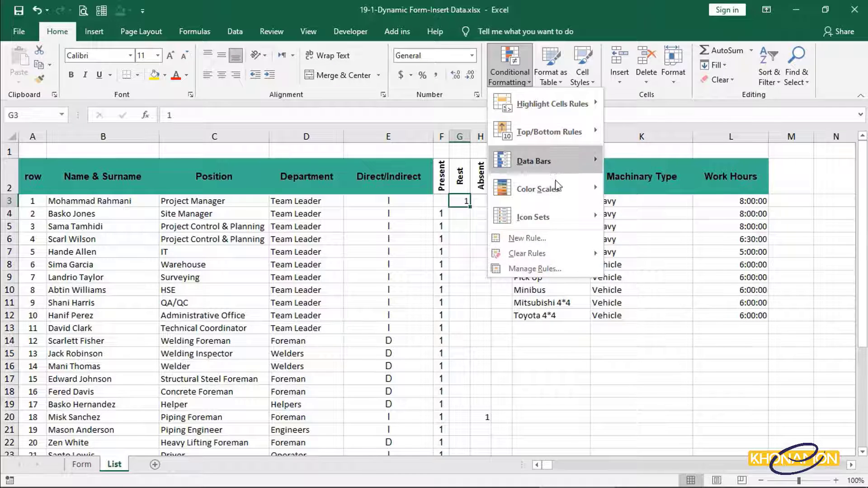
left_click(560, 236)
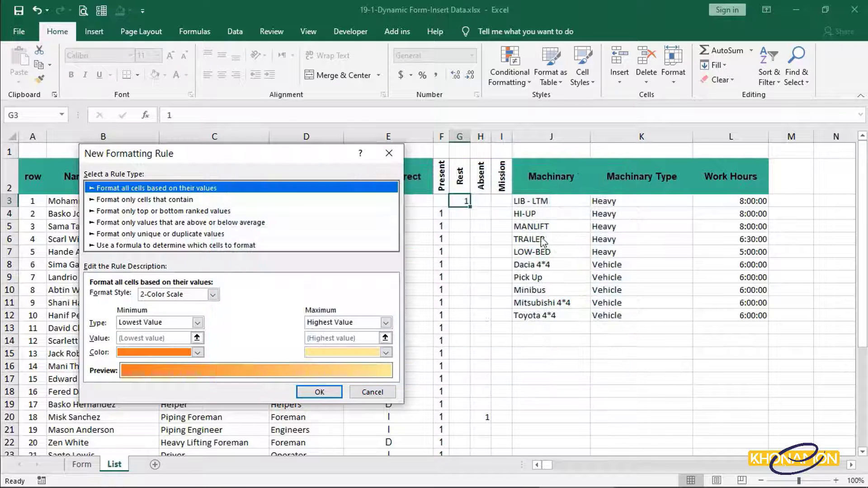
left_click(311, 246)
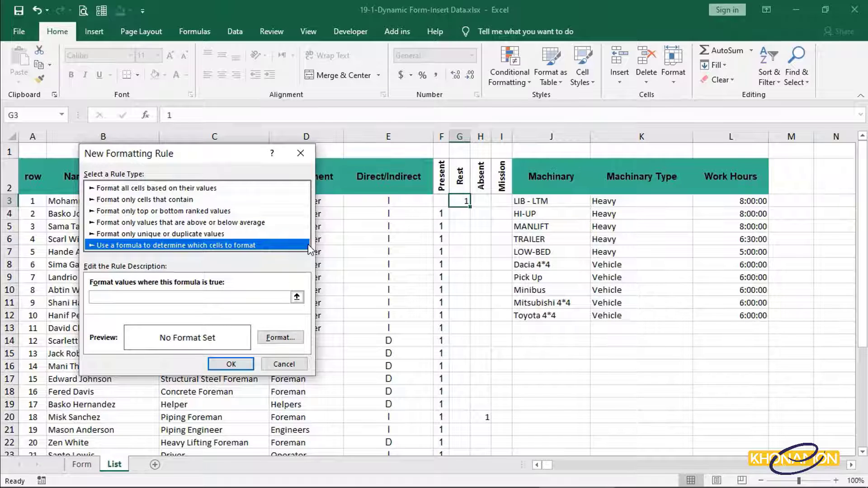
left_click(237, 301)
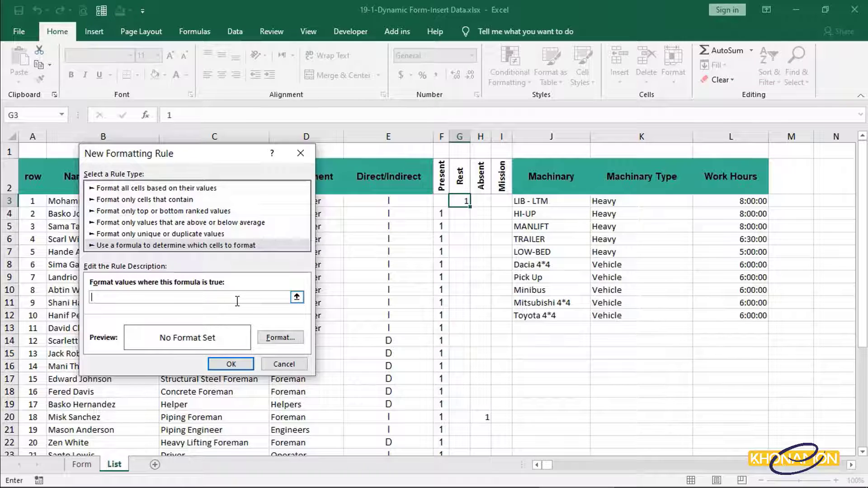
type("=")
left_click(440, 202)
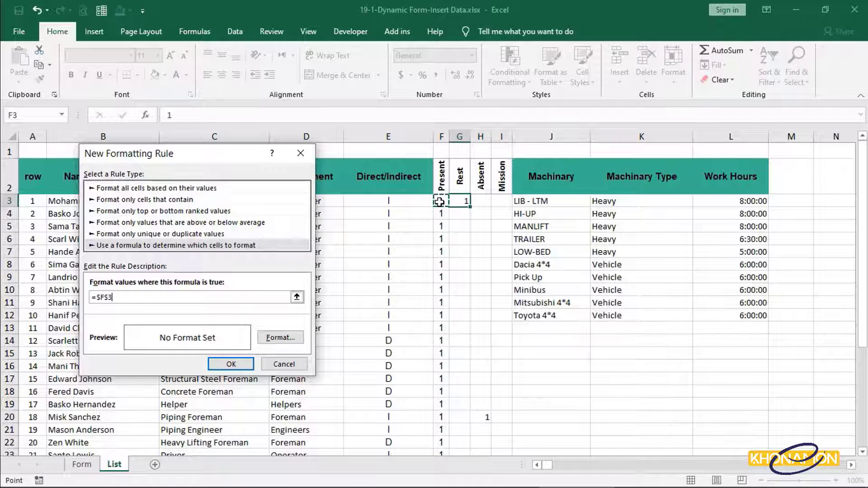
type("=")
left_click(460, 201)
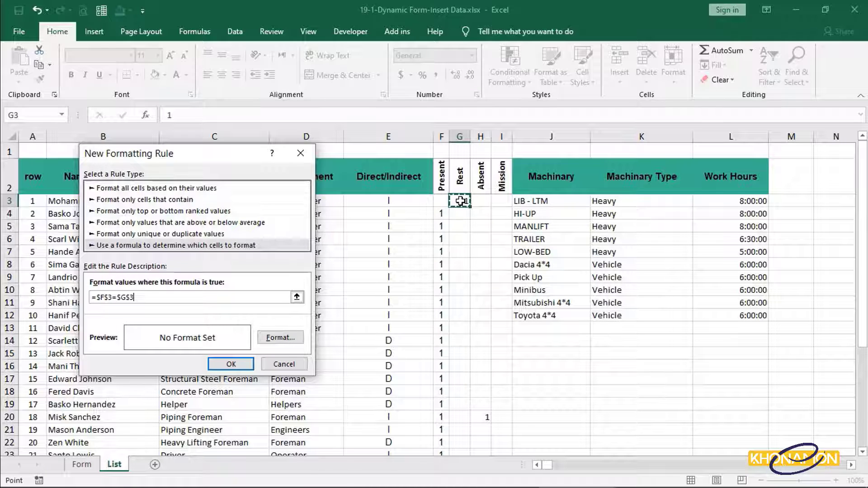
Make the row references in the Rest rule's formula relative so it reads =$F3=$G3.
left_click(109, 298)
key("BackSpace")
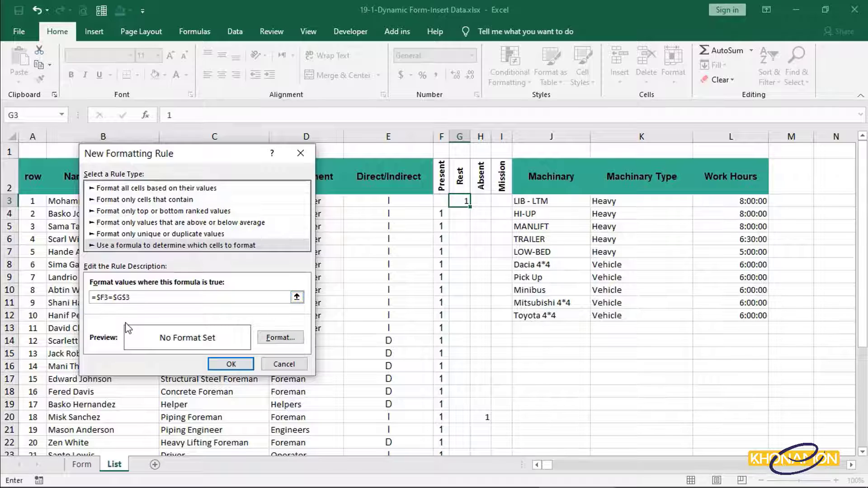
key("Right")
key("Right")
key("Right")
key("Right")
key("Right")
key("BackSpace")
Give the Rest rule a light orange fill and save the rule.
left_click(267, 339)
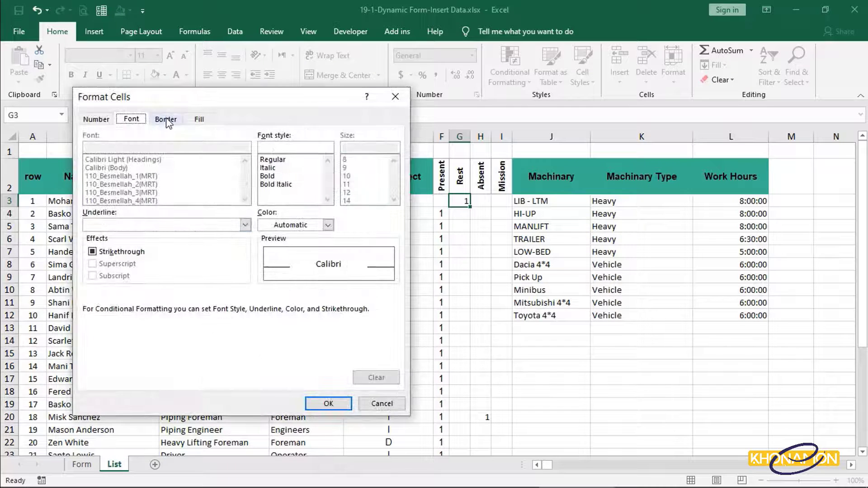
left_click(199, 119)
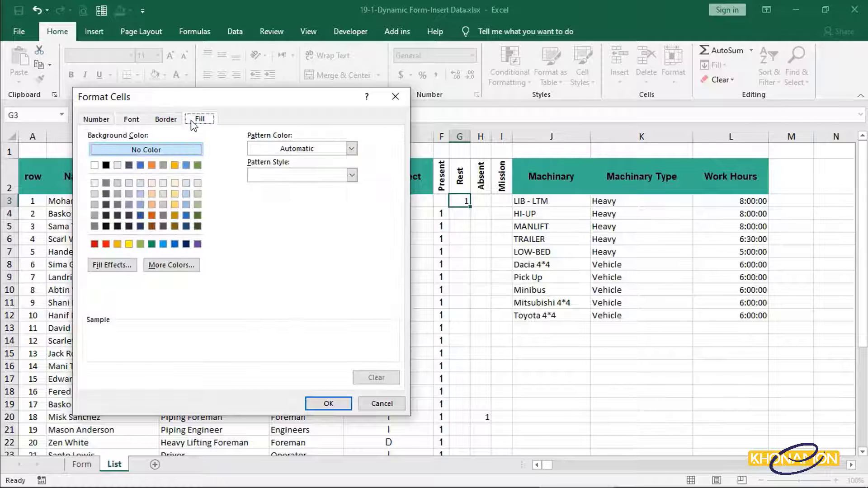
left_click(153, 193)
left_click(325, 404)
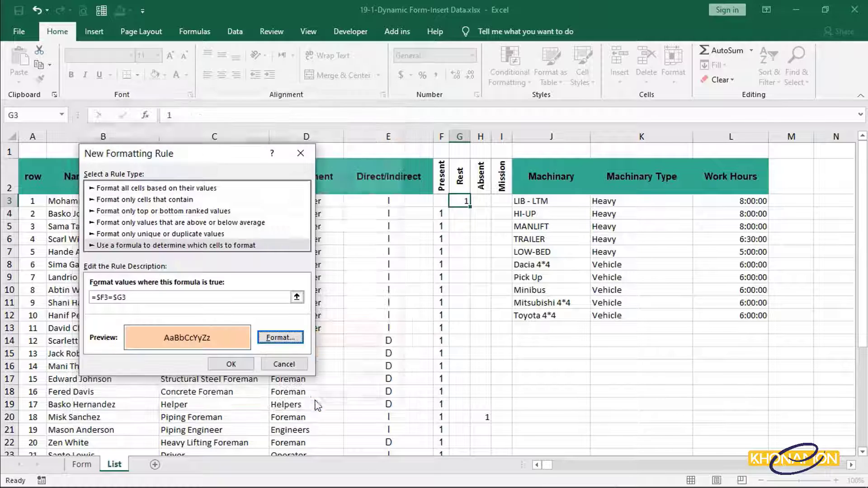
left_click(231, 364)
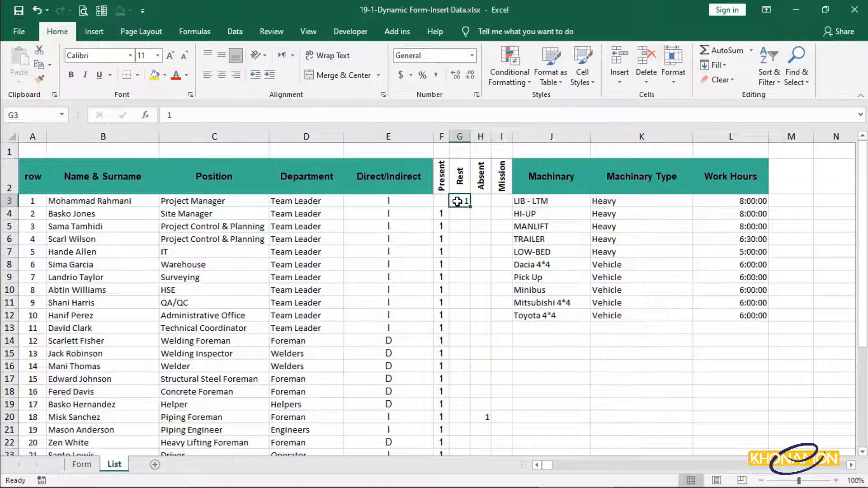
Extend the Rest rule's applied range to =$G$3:$G$29.
left_click(529, 83)
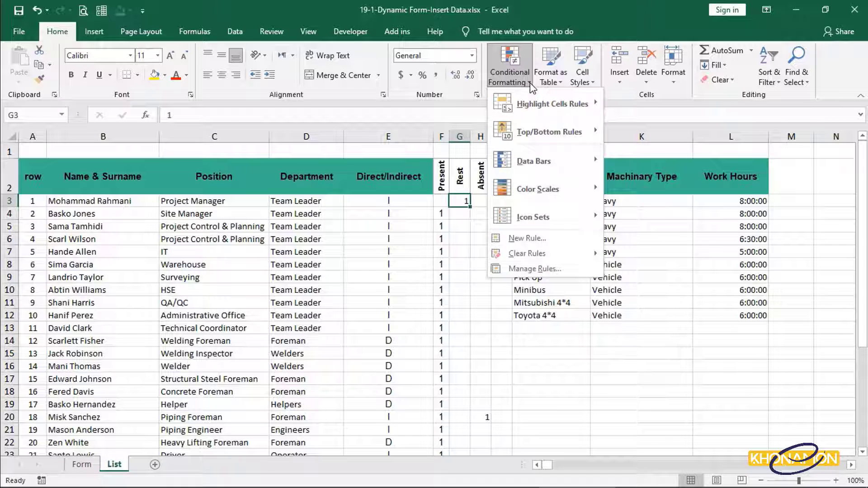
left_click(544, 268)
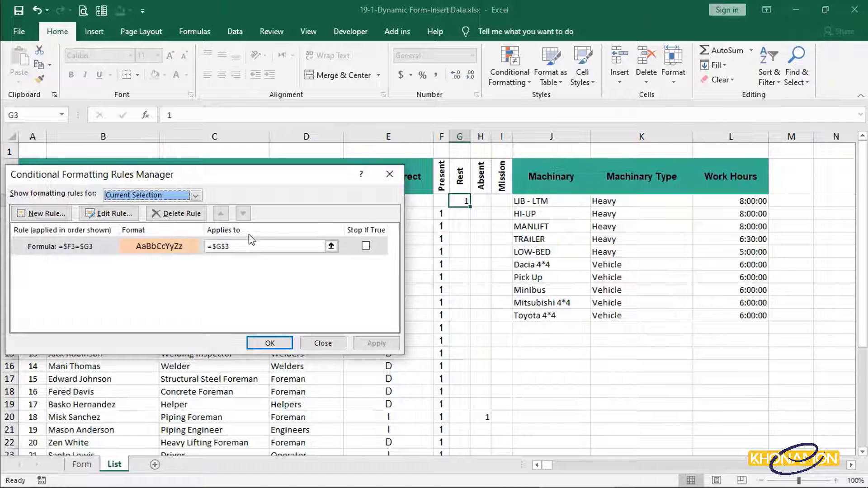
left_click_drag(243, 246, 205, 247)
key("BackSpace")
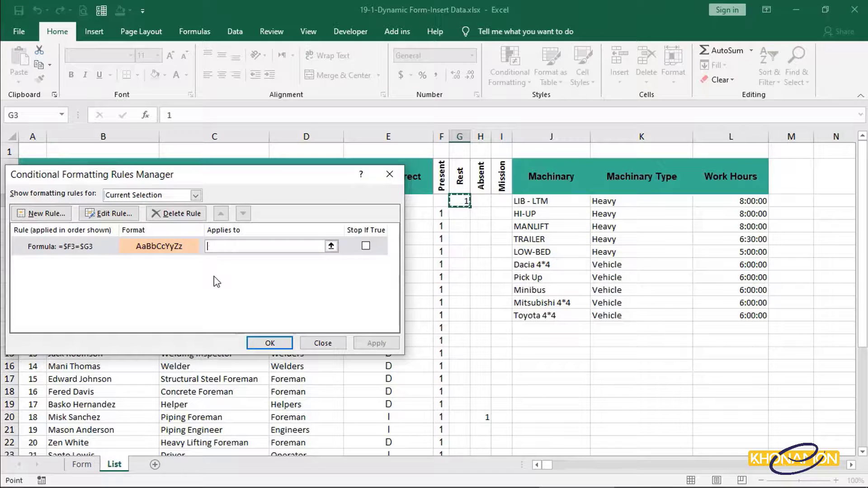
left_click_drag(465, 200, 460, 355)
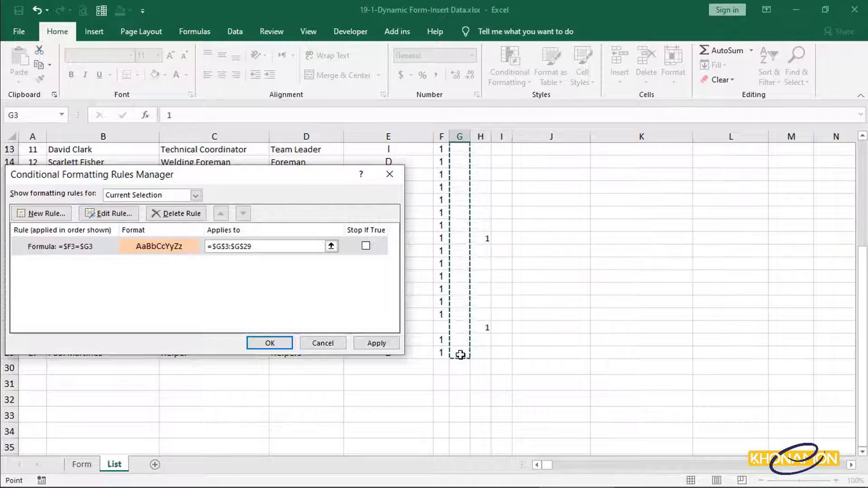
left_click(256, 339)
Start a formula-based conditional formatting rule for the first Absent cell, H3, with the formula =$F$3=$H$3.
key("Right")
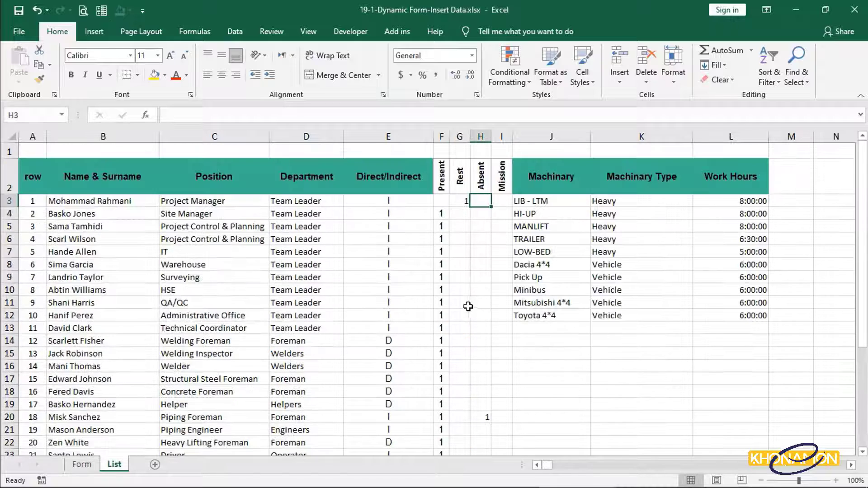
left_click(517, 85)
left_click(518, 234)
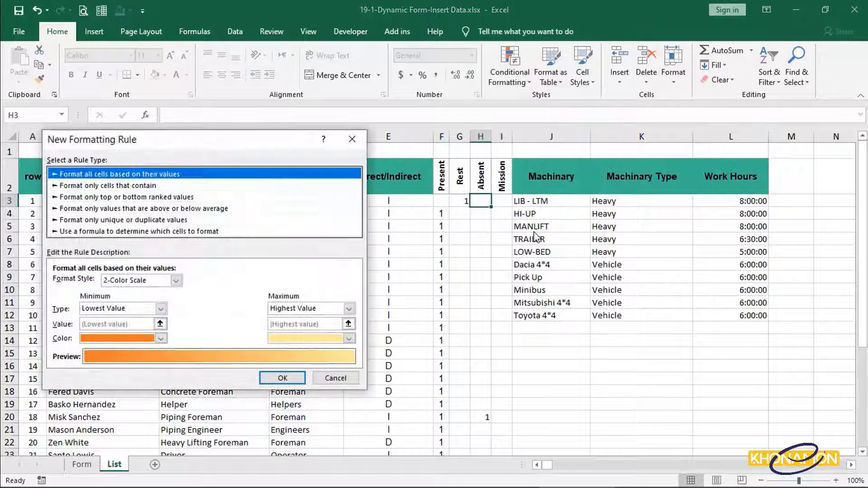
left_click(337, 231)
left_click(213, 283)
type("=")
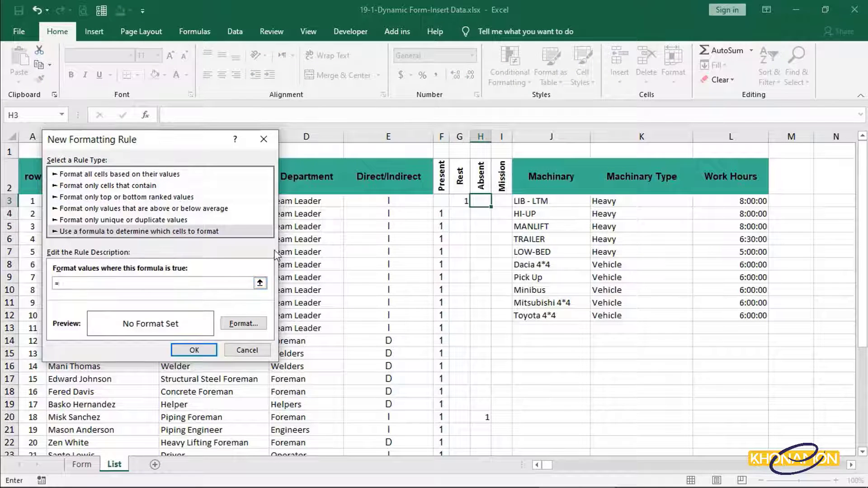
left_click(440, 201)
type("=")
left_click(480, 201)
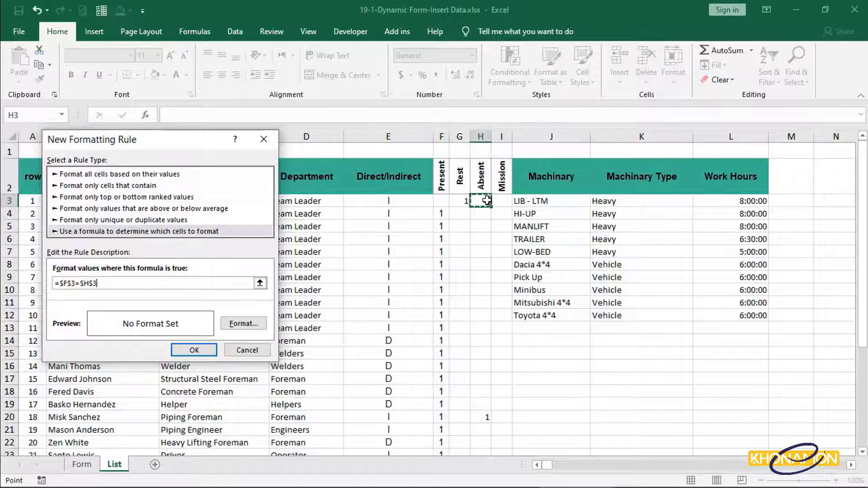
Make the row references in the Absent rule's formula relative so it reads =$F3=$H3.
left_click(93, 283)
key("BackSpace")
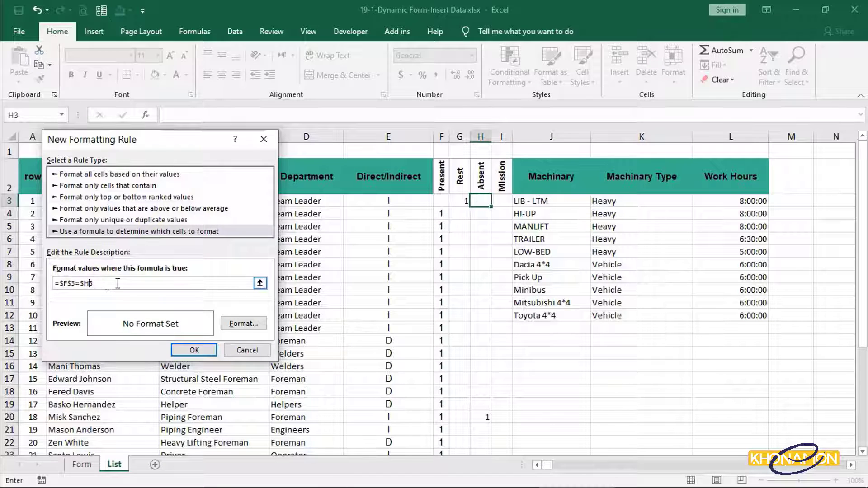
left_click(74, 283)
Give the Absent rule a light orange fill and save the rule.
left_click(243, 323)
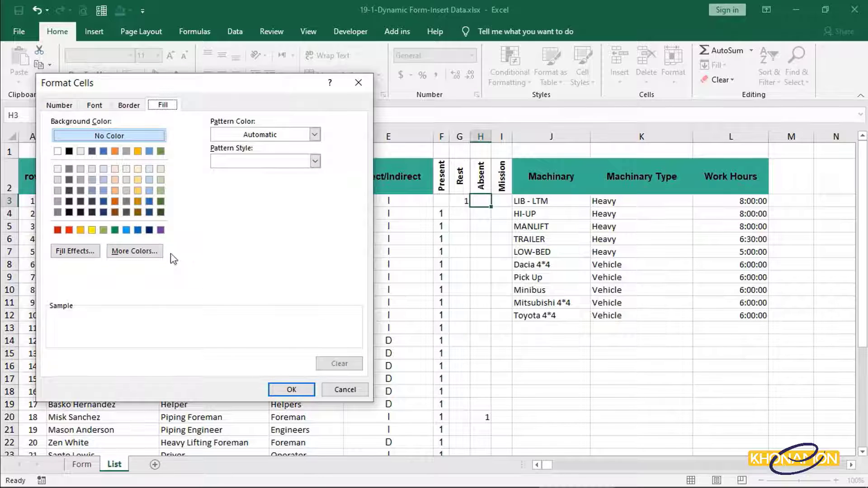
left_click(115, 179)
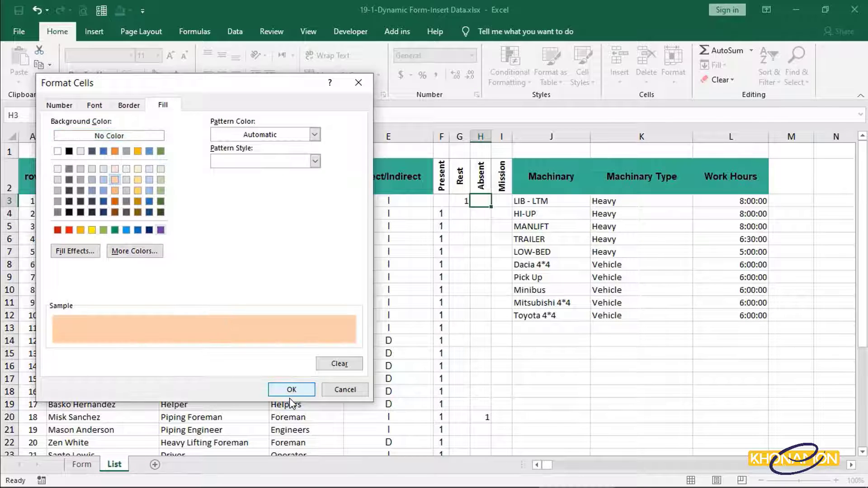
left_click(291, 390)
left_click(247, 349)
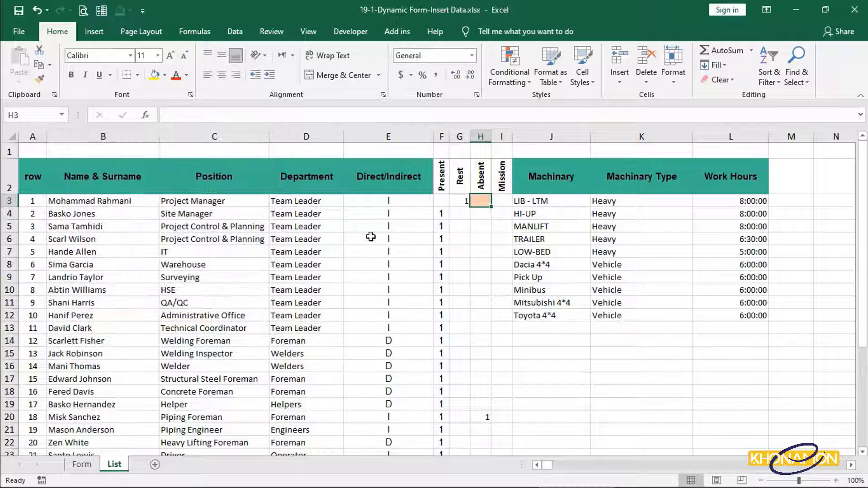
Extend the Absent rule's applied range from H3 down to H29.
left_click(509, 80)
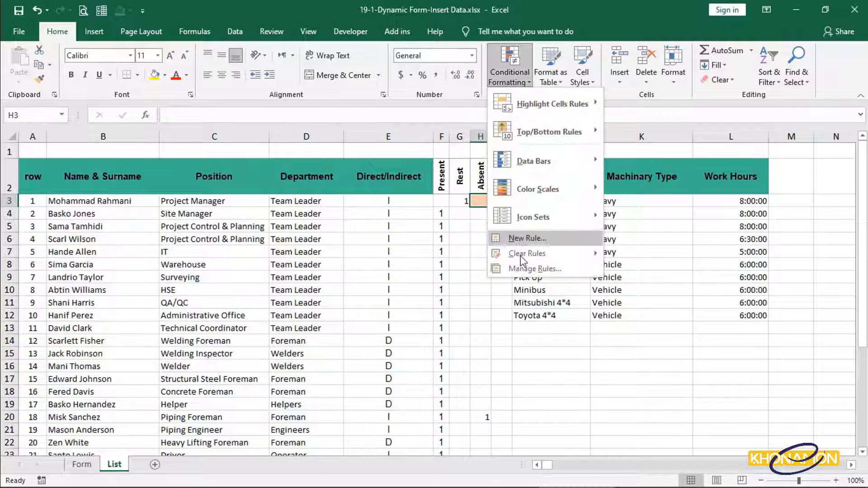
left_click(523, 267)
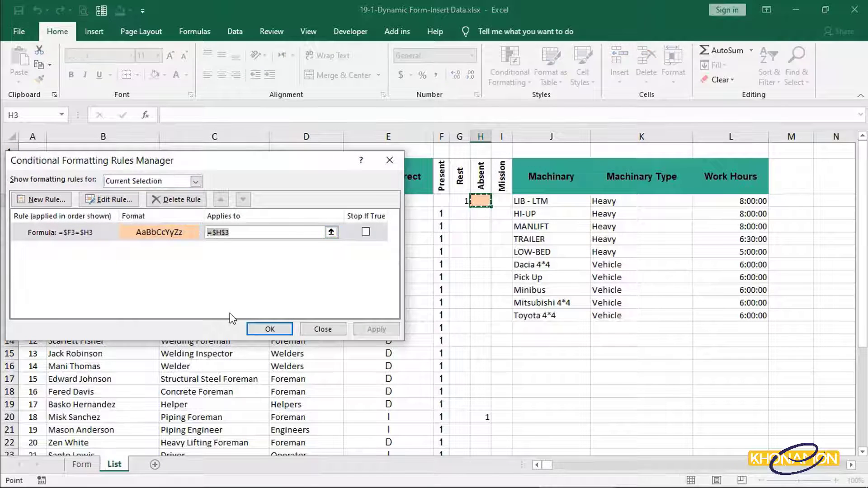
left_click_drag(480, 201, 483, 389)
left_click(270, 329)
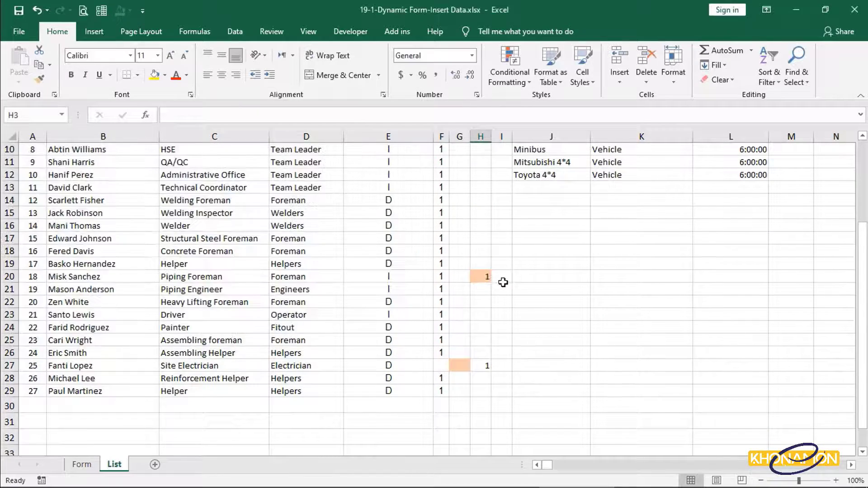
Clear the Piping Foreman's duplicate Present mark in F20 of the List sheet.
scroll(502, 282, "up", 3)
scroll(498, 293, "down", 2)
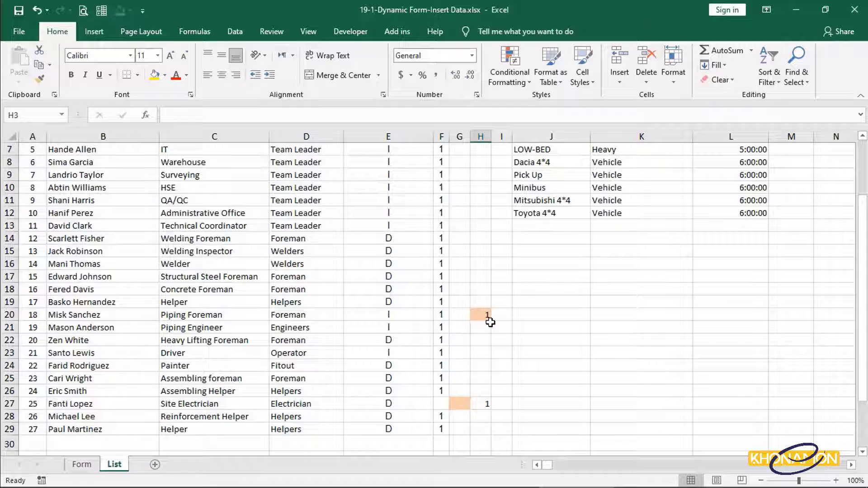
left_click(444, 315)
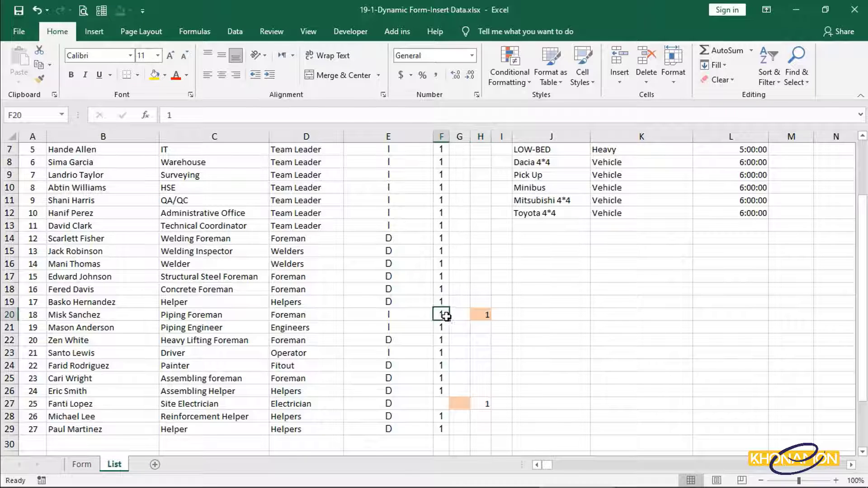
key("Delete")
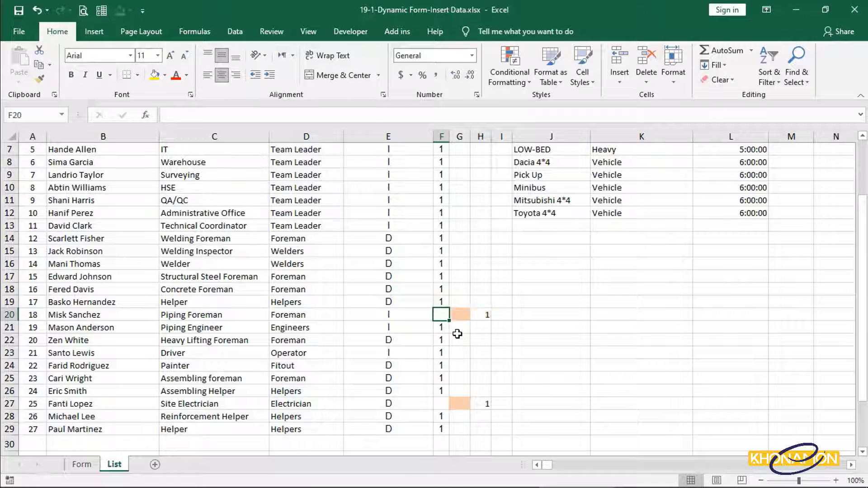
Start a formula-based conditional formatting rule for the first Mission cell, I3, with the formula =$F$3=$I$3.
scroll(458, 333, "up", 2)
left_click(506, 200)
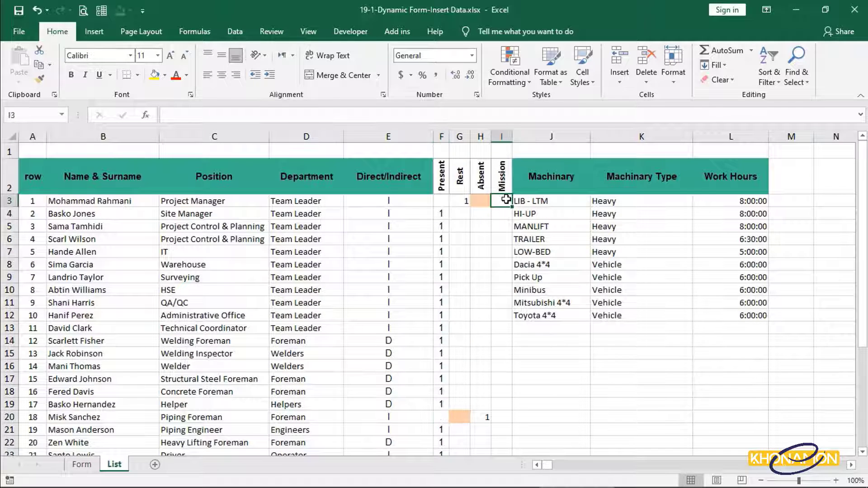
left_click(510, 76)
left_click(532, 237)
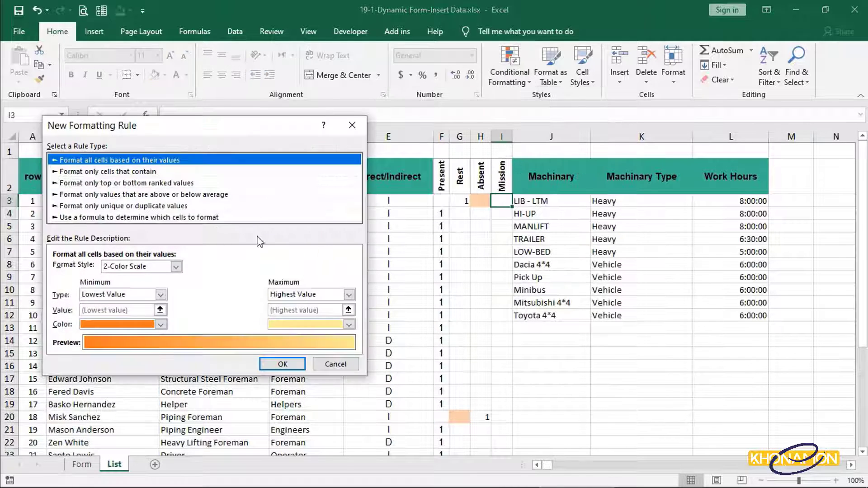
left_click(224, 217)
left_click(250, 269)
type("=")
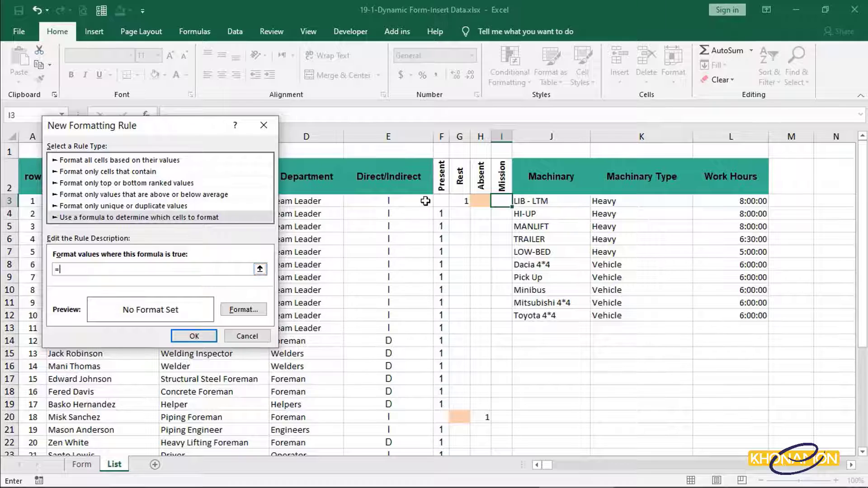
left_click(441, 201)
type("=")
left_click(505, 201)
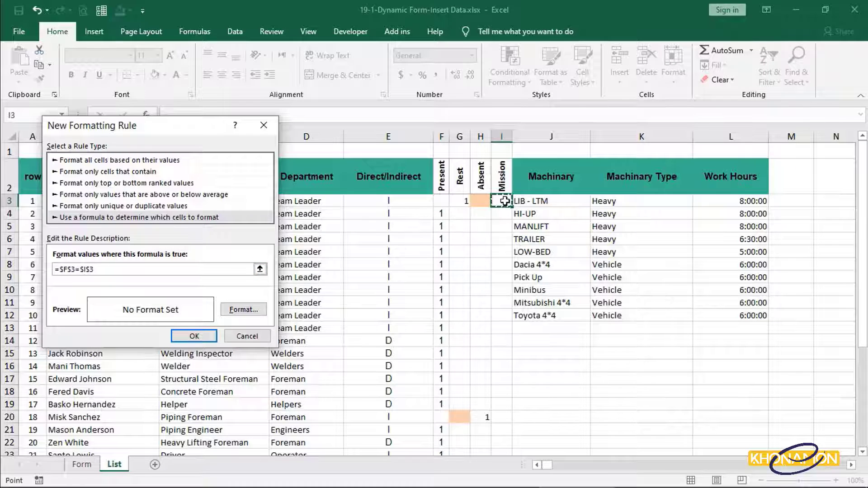
Change the Mission rule's formula to =$F3=$I3, give it a light orange fill and save the rule.
left_click(93, 269)
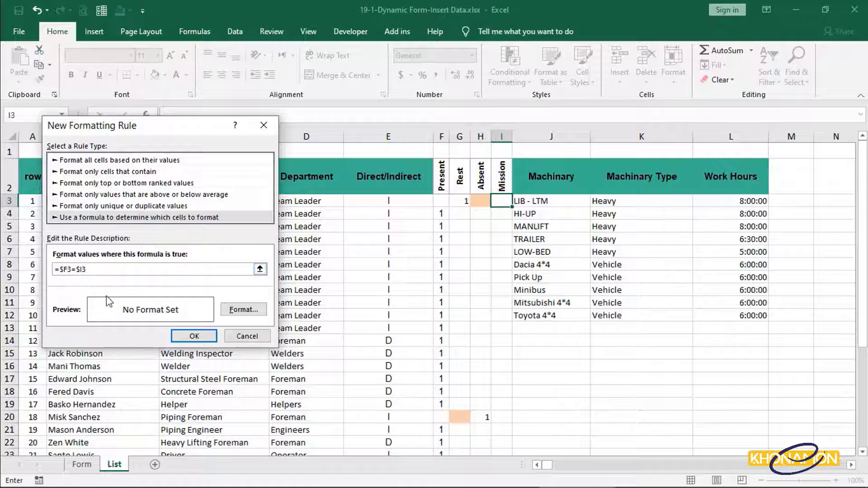
left_click(243, 310)
left_click(289, 375)
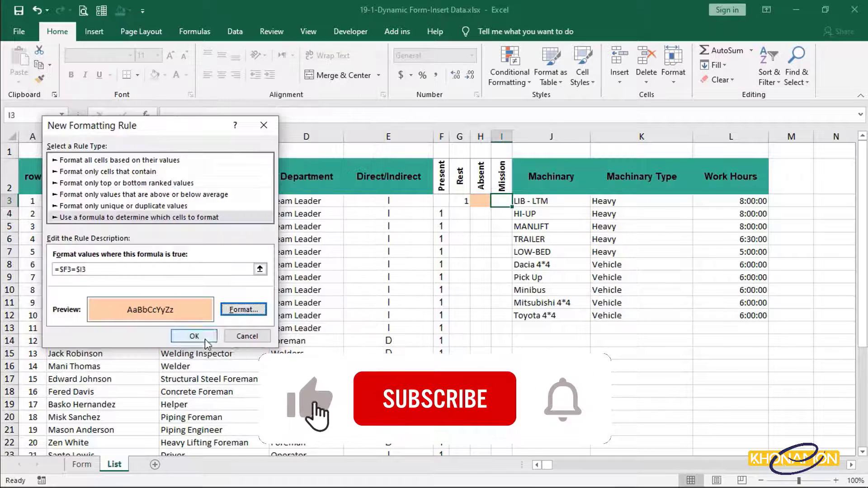
left_click(203, 339)
Try to extend the Mission rule's applied range to =$I$3:$J$29.
left_click(507, 81)
left_click(530, 269)
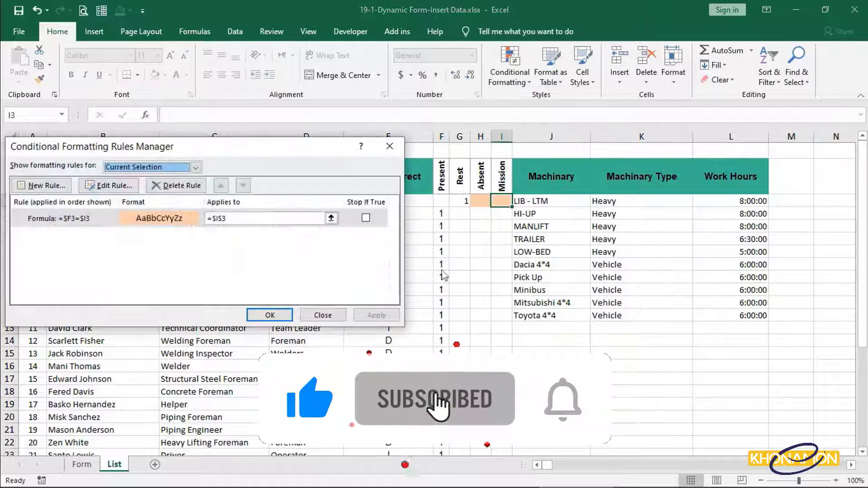
left_click_drag(252, 219, 200, 220)
key("BackSpace")
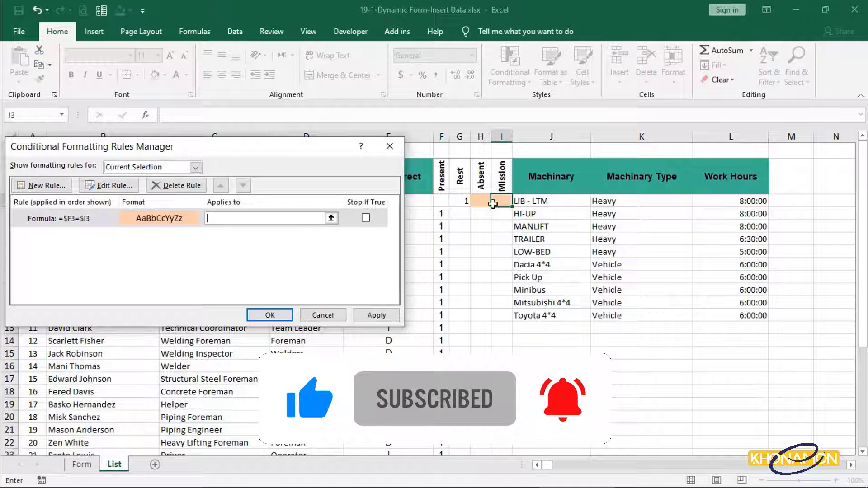
left_click_drag(494, 203, 515, 302)
key("BackSpace")
key("BackSpace")
type("2")
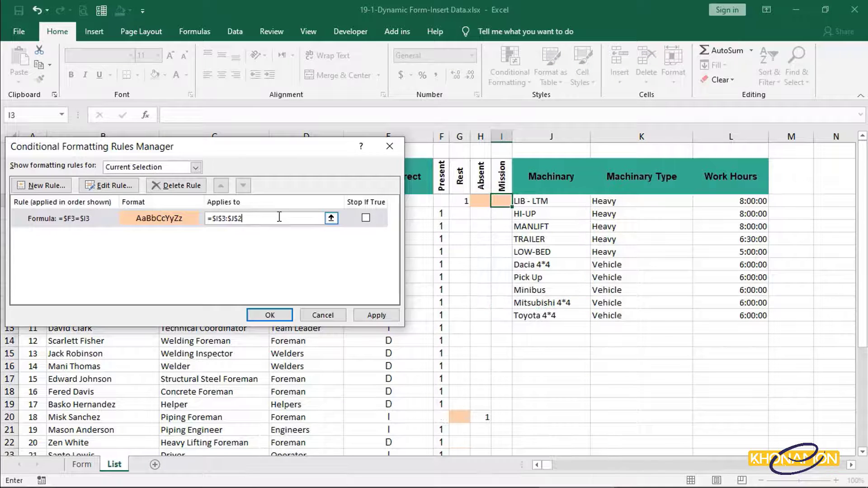
type("0")
left_click(281, 315)
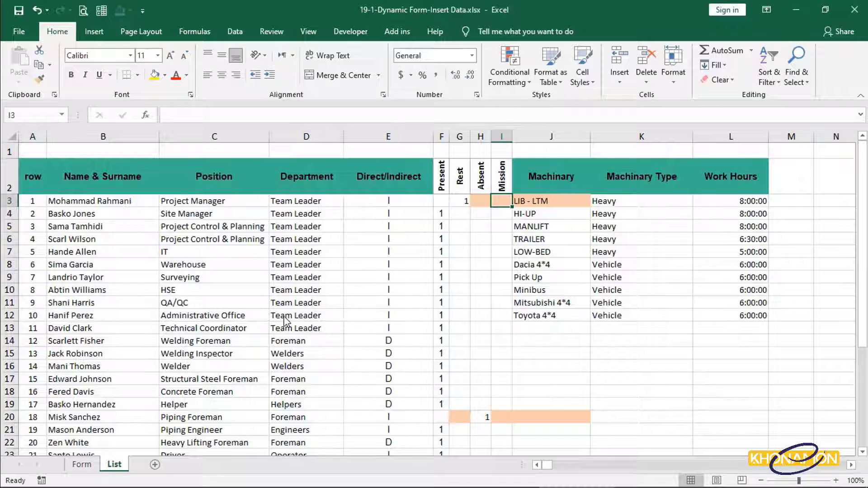
Replace the Mission rule's applied range with the Mission column cells only, from I3 down the personnel list.
left_click(509, 74)
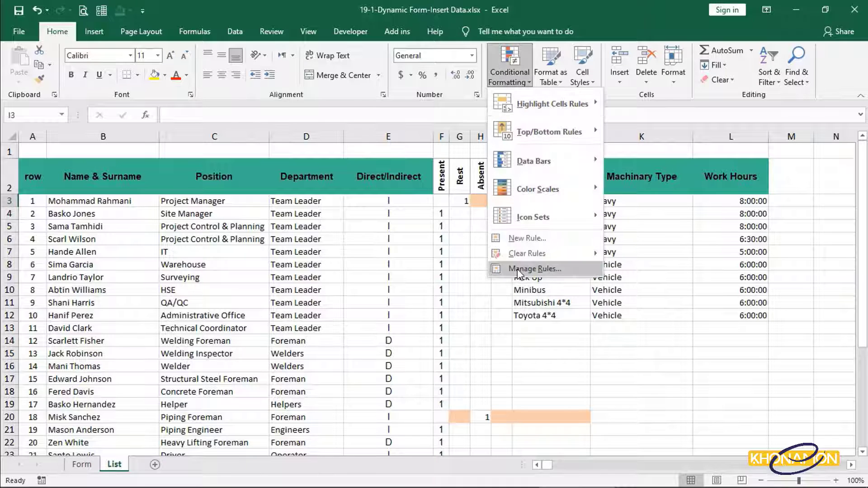
left_click(519, 268)
left_click(268, 218)
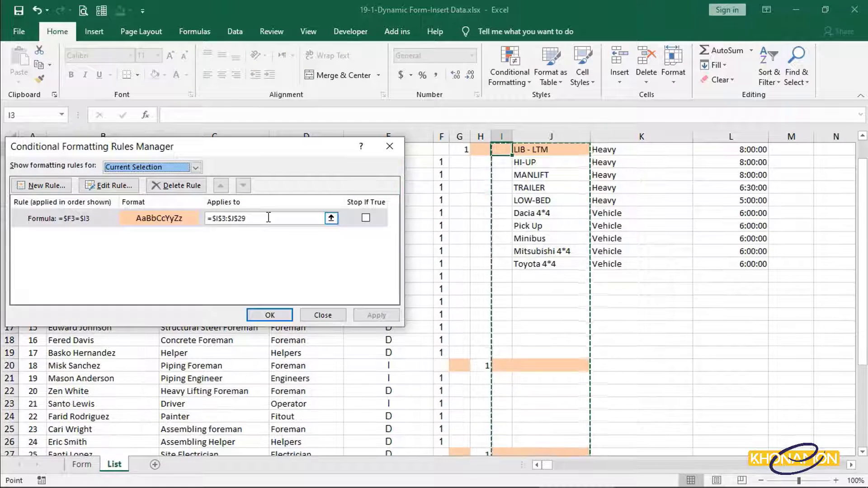
left_click_drag(269, 218, 205, 218)
key("BackSpace")
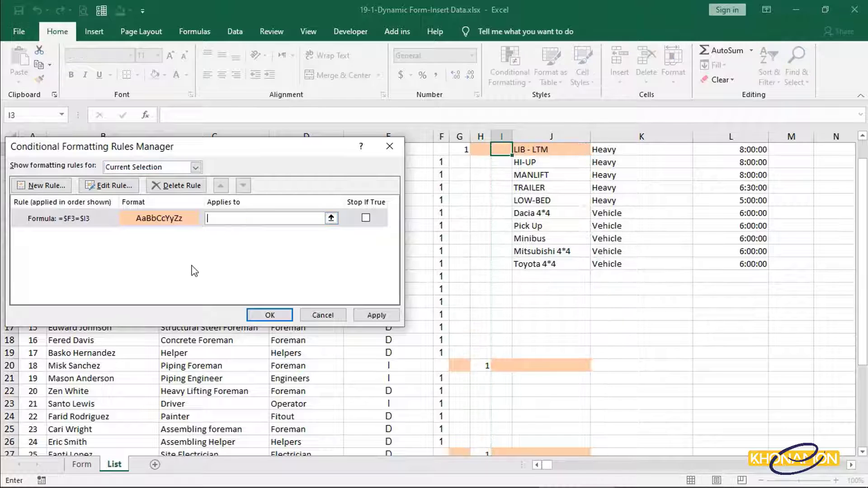
left_click(502, 150)
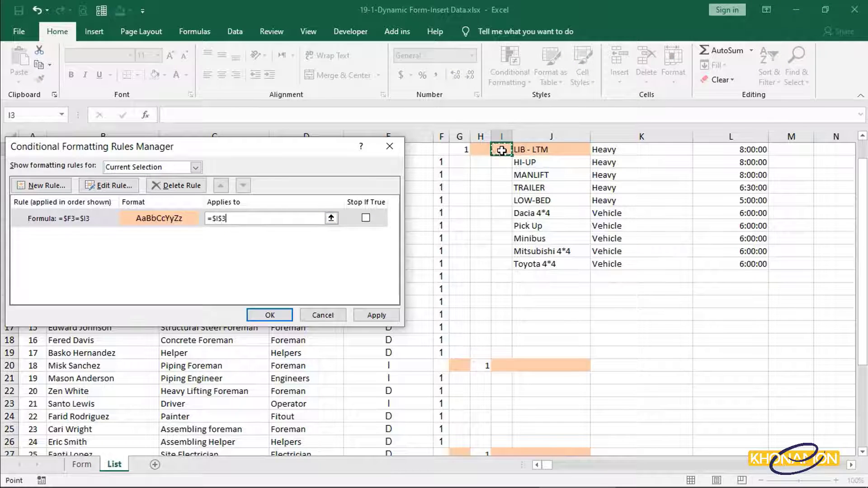
left_click_drag(502, 151, 502, 216)
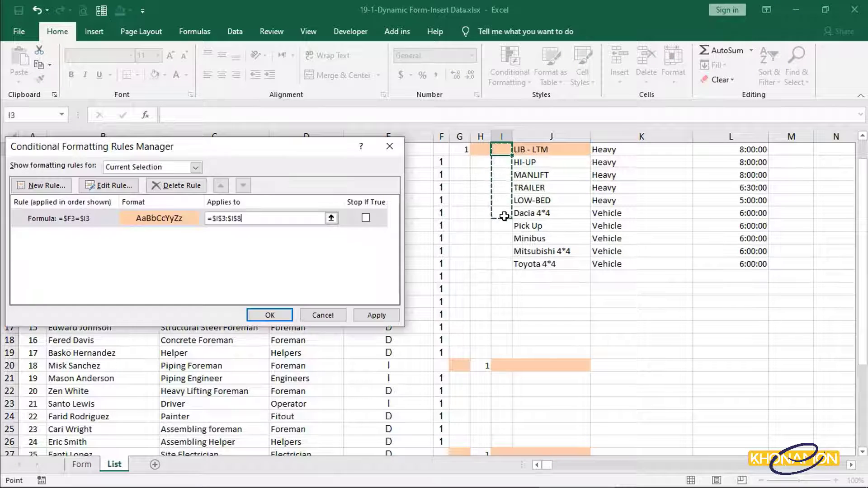
left_click(277, 314)
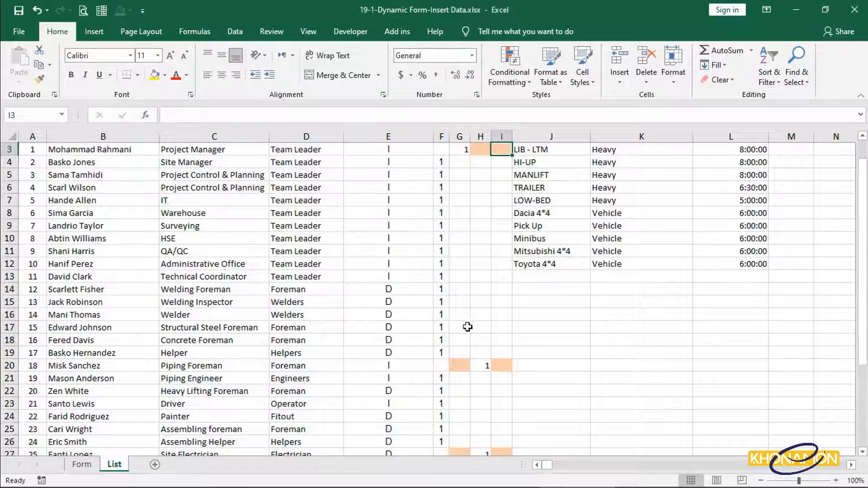
scroll(475, 325, "down", 3)
scroll(480, 339, "up", 4)
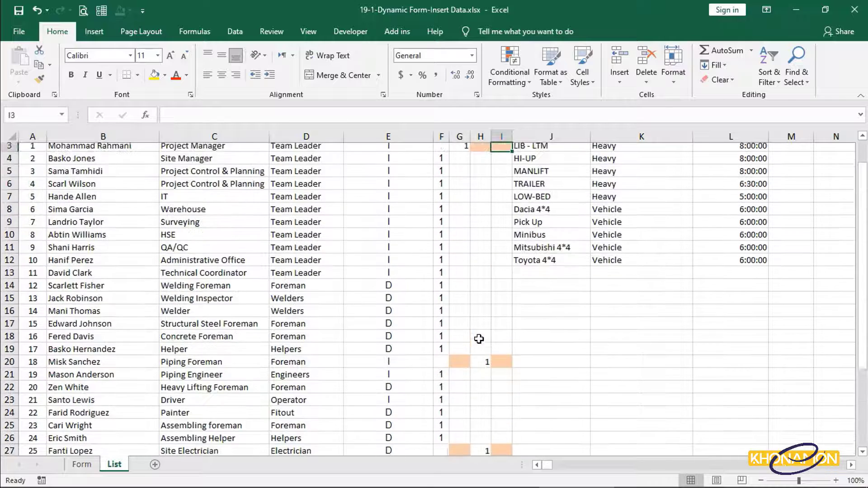
left_click(478, 287)
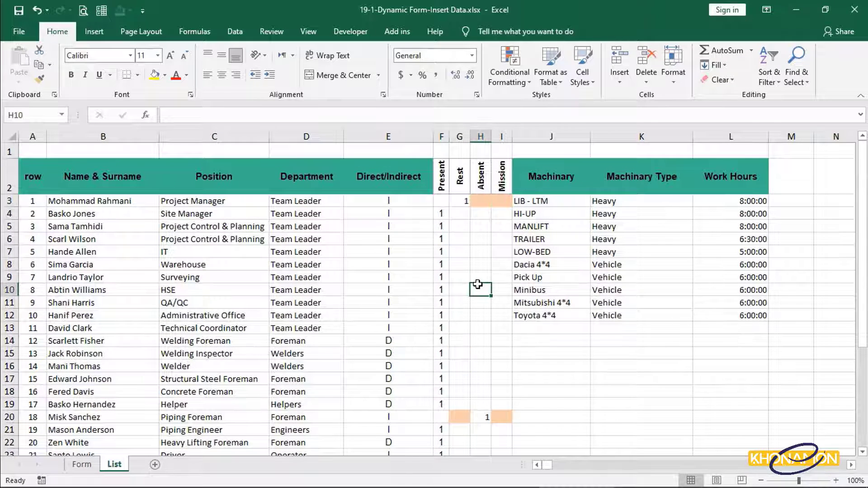
On the Form sheet, copy the Project Manager's Present formula from B11 into the Team Leader cell B40 as formula only.
left_click(81, 464)
scroll(180, 339, "down", 5)
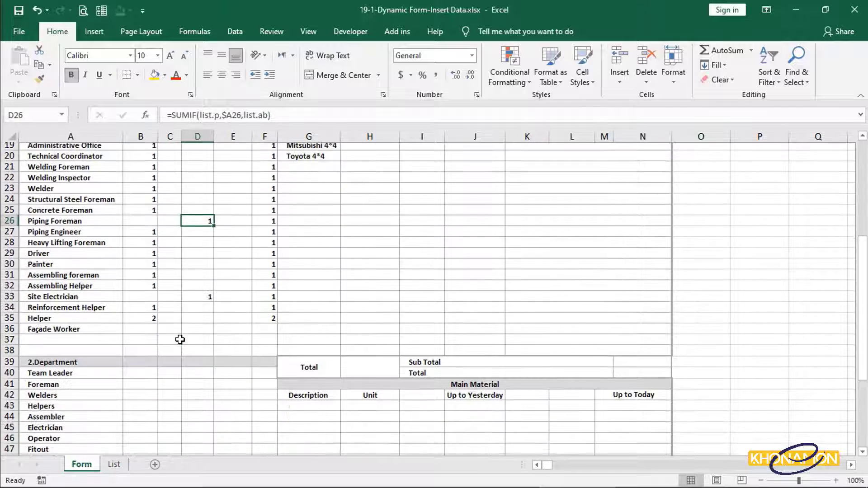
left_click(152, 360)
scroll(170, 386, "down", 1)
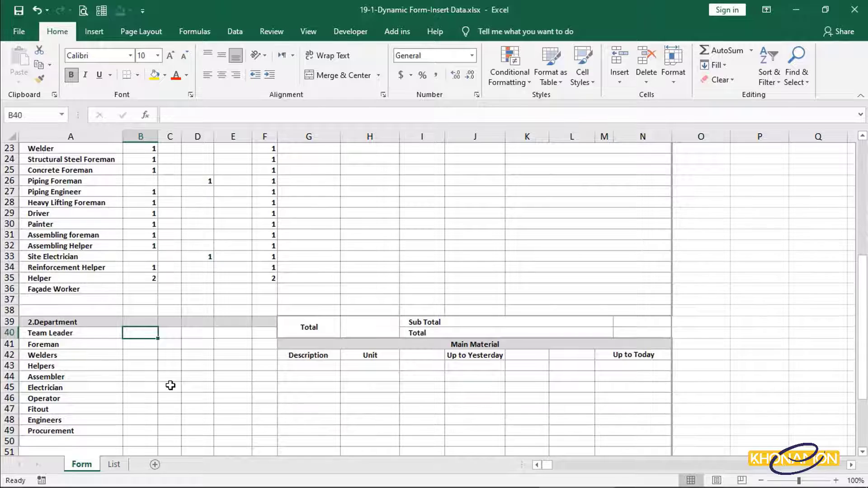
scroll(171, 385, "up", 5)
left_click(132, 203)
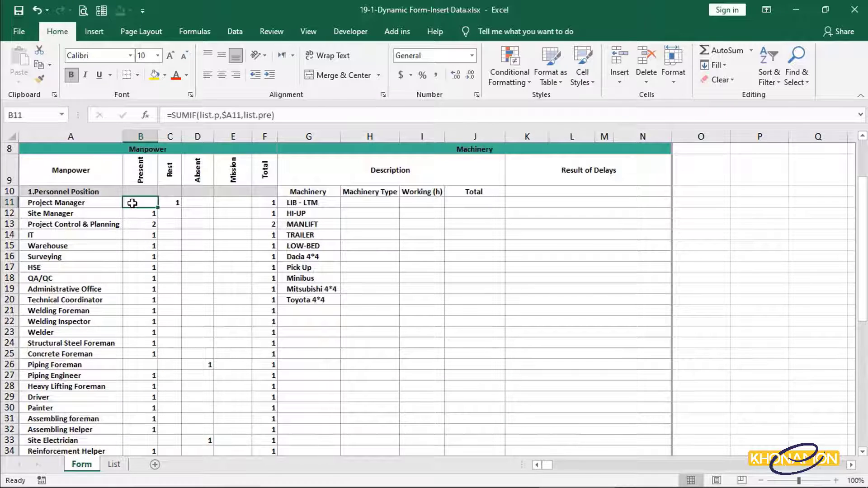
right_click(132, 203)
left_click(150, 222)
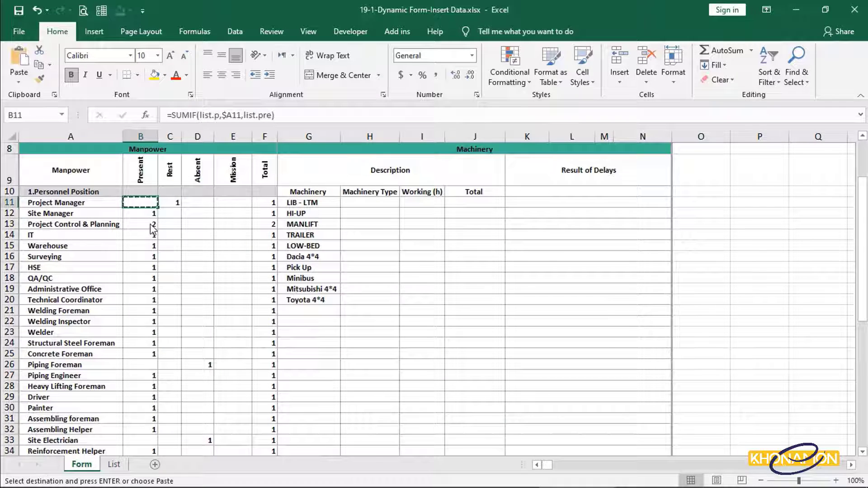
scroll(152, 230, "down", 7)
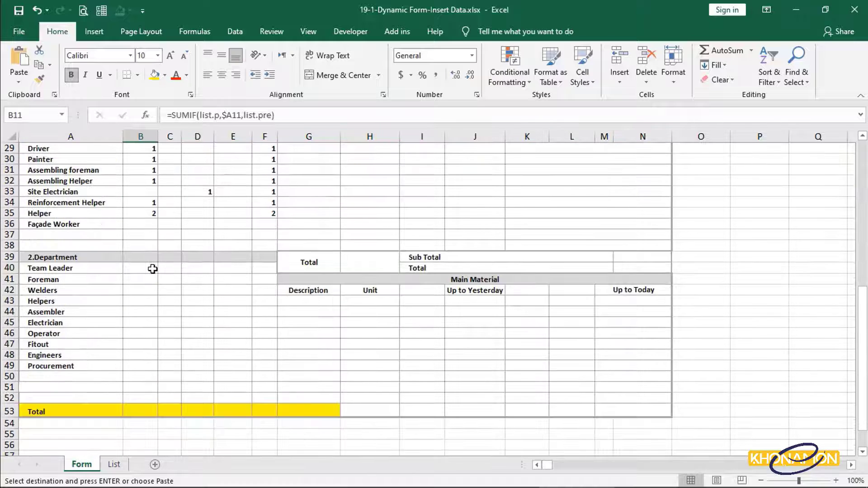
left_click(153, 269)
right_click(153, 269)
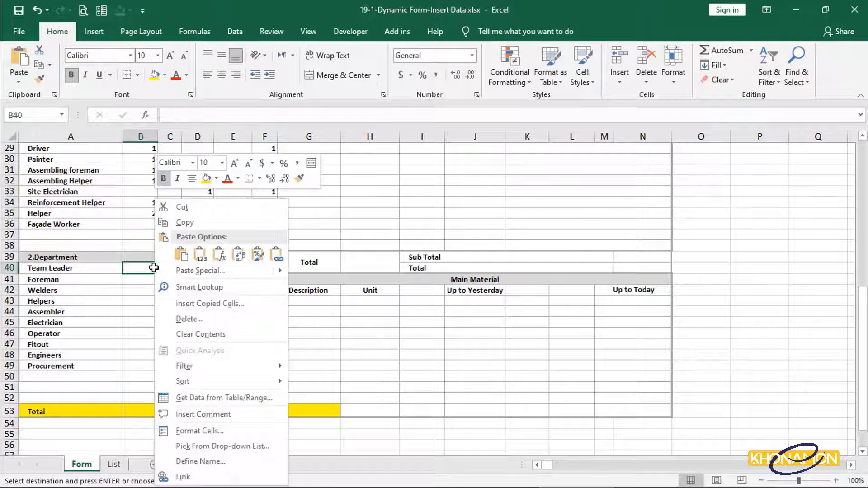
left_click(220, 255)
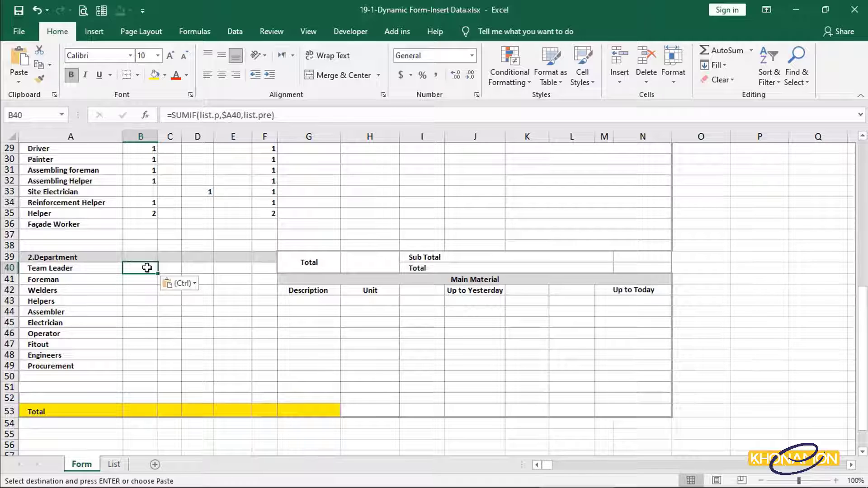
Change the SUMIF range in B40 to list.dep so the formula reads =SUMIF(list.dep,$A40,list.pre).
double_click(147, 269)
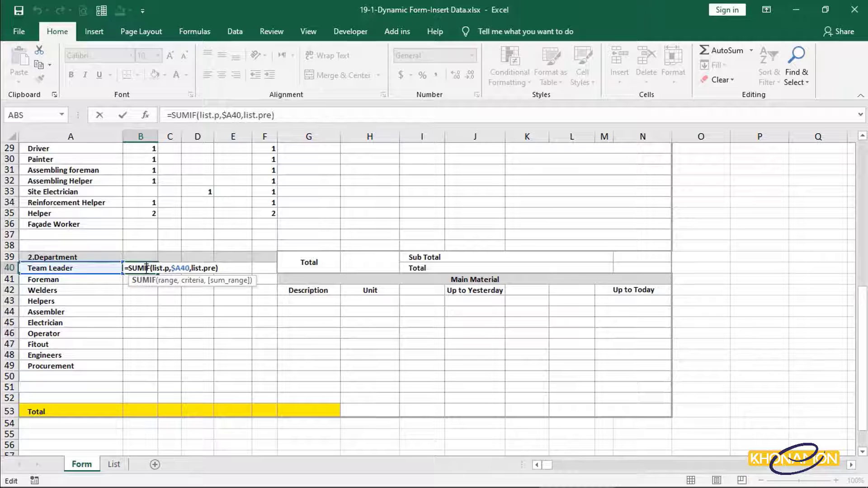
left_click(168, 268)
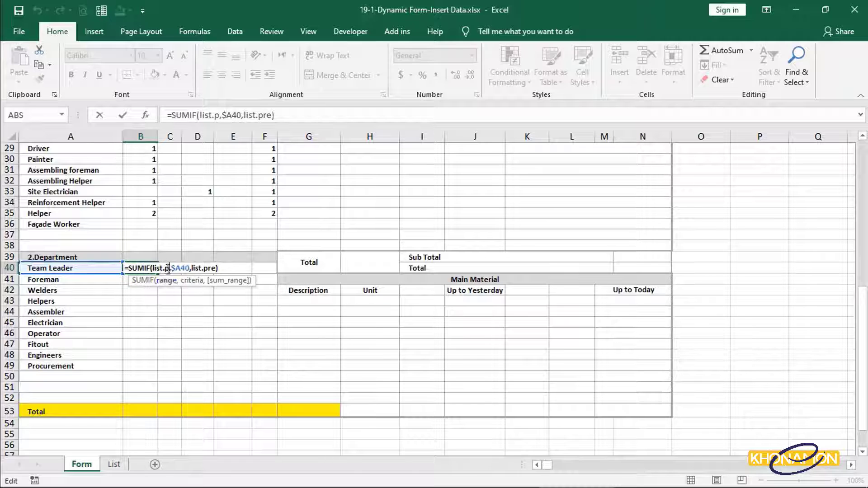
key("BackSpace")
type("dep")
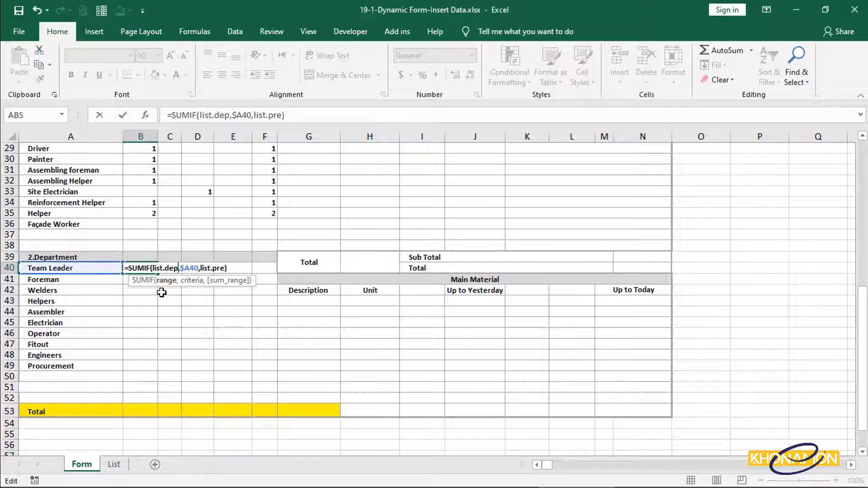
key("Right")
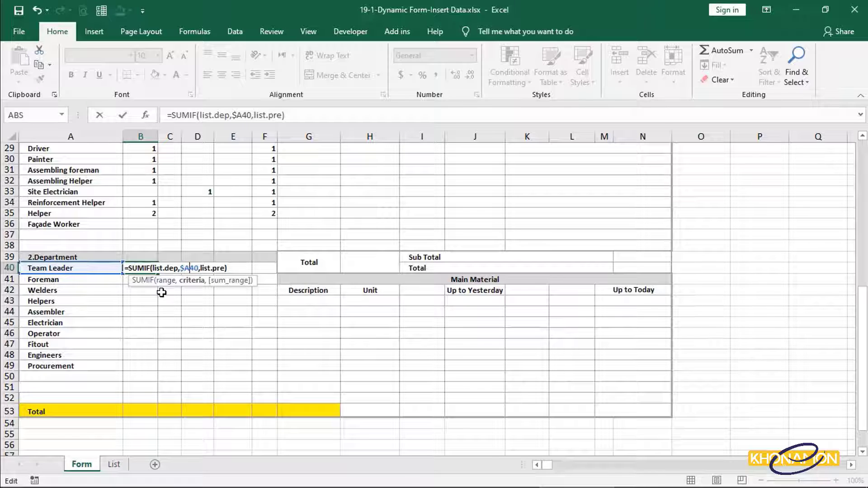
key("Right")
key("Right")
key("Right")
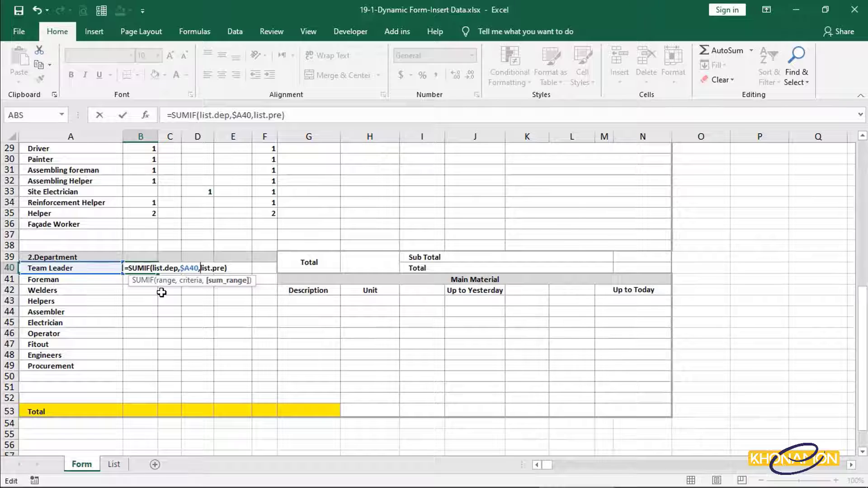
key("Return")
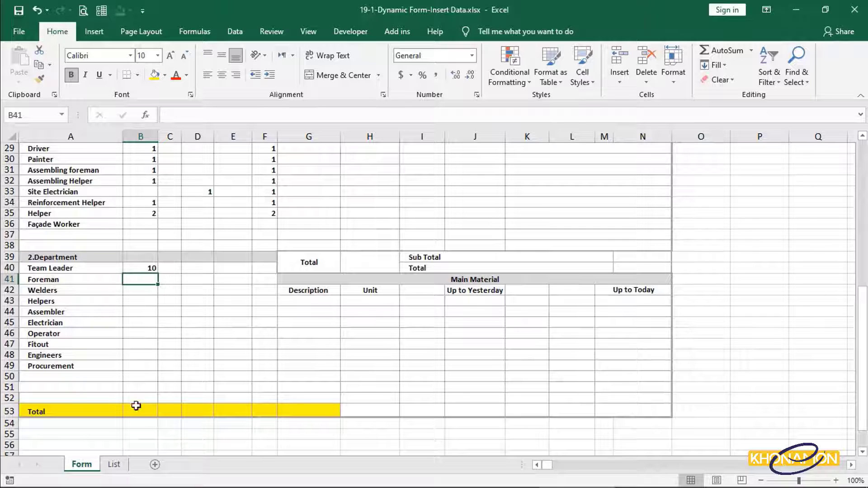
On the List sheet, count the Team Leader entries in D3:D13 and check the Rest mark in G3.
left_click(114, 464)
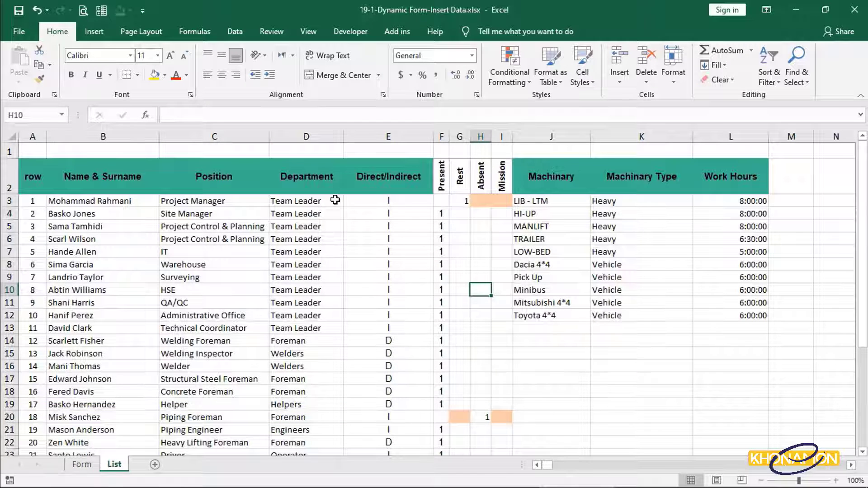
left_click_drag(333, 198, 326, 330)
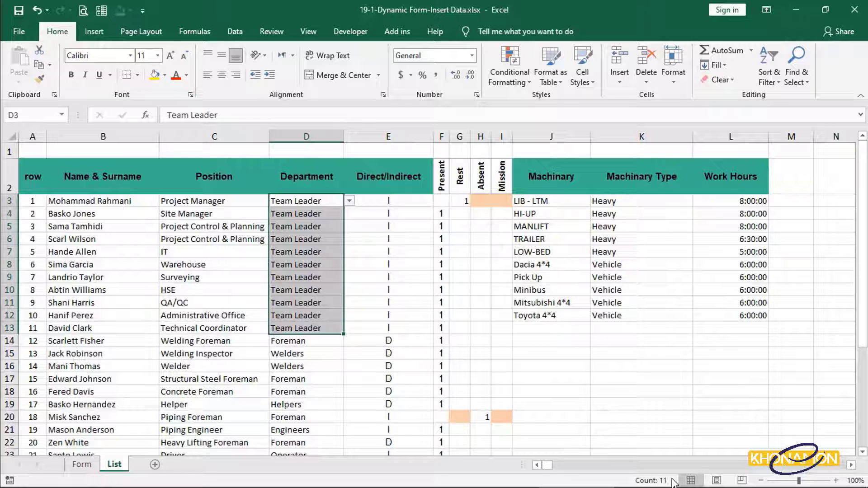
left_click(460, 202)
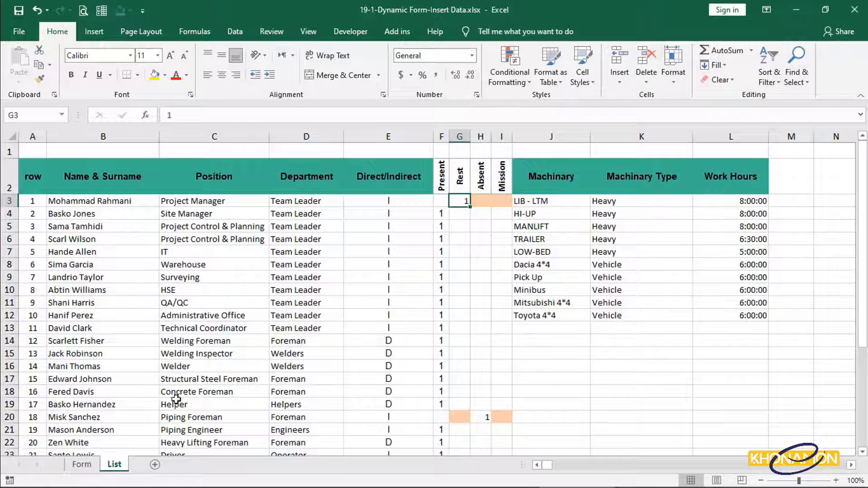
On the Form sheet, copy the Present SUMIF formula from B11 into the first machinery Working (h) cell, I11.
left_click(91, 464)
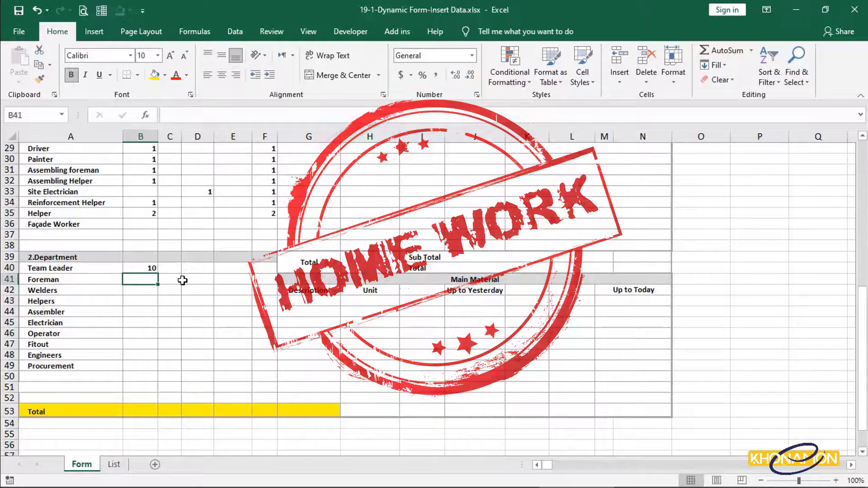
scroll(182, 281, "up", 6)
scroll(182, 280, "up", 2)
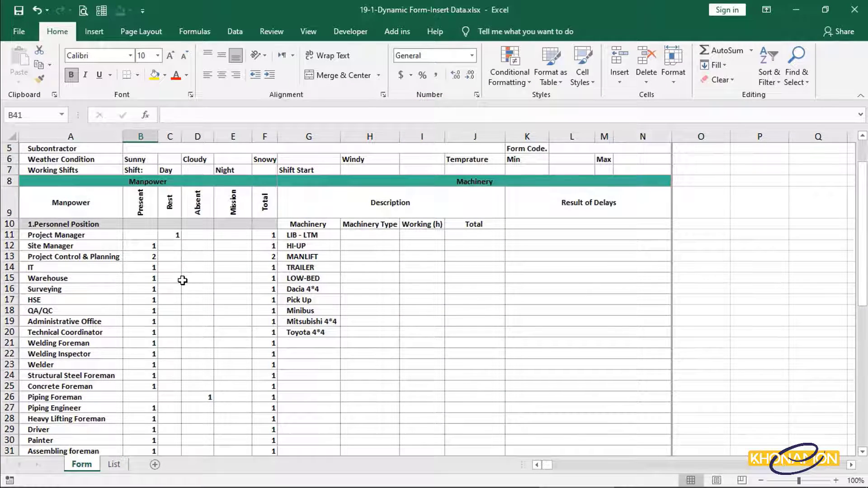
left_click(144, 237)
right_click(144, 237)
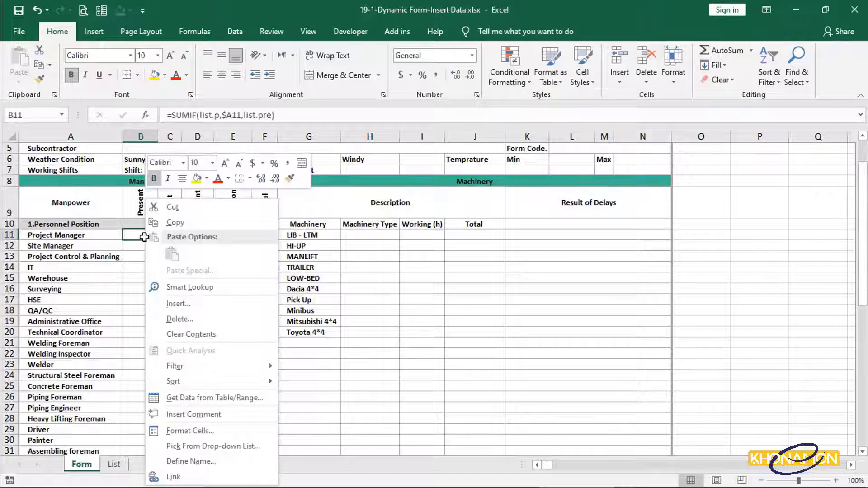
left_click(175, 221)
left_click(423, 233)
right_click(423, 233)
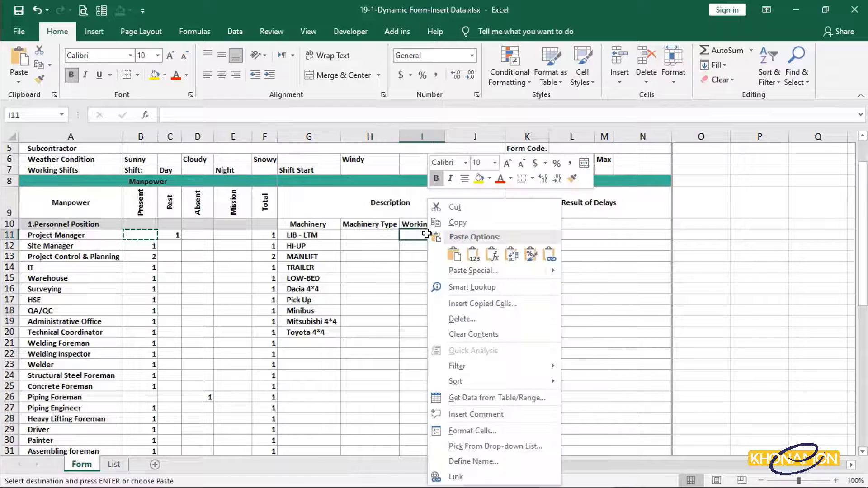
key("Escape")
key("ctrl+v")
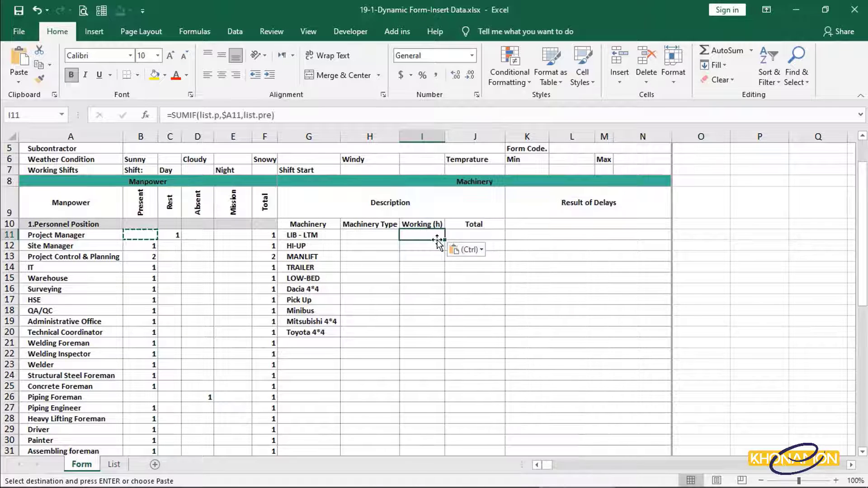
Change the SUMIF range in the LIB - LTM Working (h) cell I11 from the position list to list.mch.
double_click(434, 234)
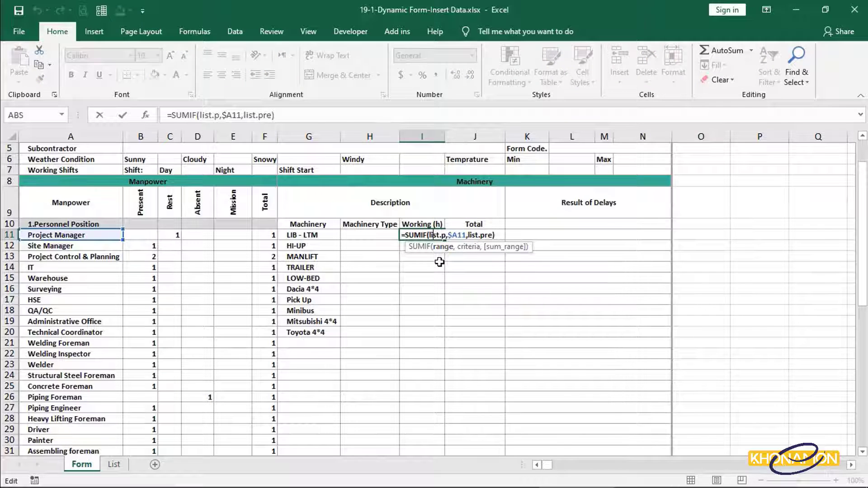
key("Right")
key("Right")
key("Right")
key("Right")
key("BackSpace")
type("mc")
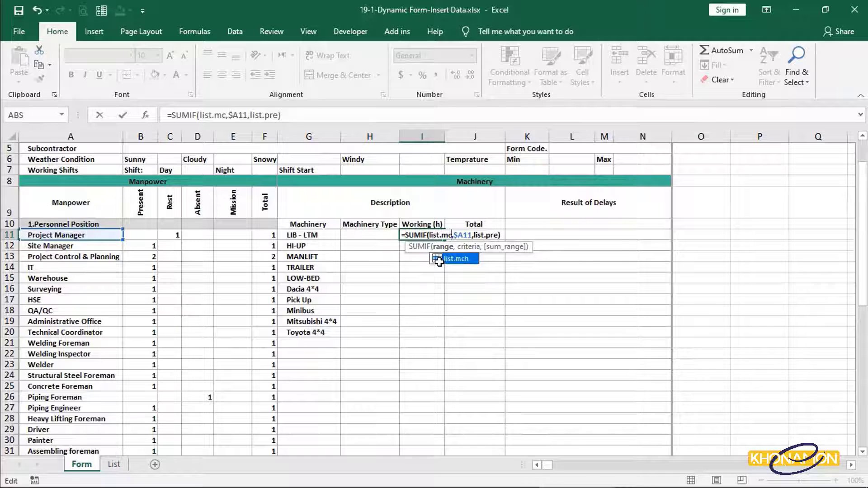
double_click(452, 258)
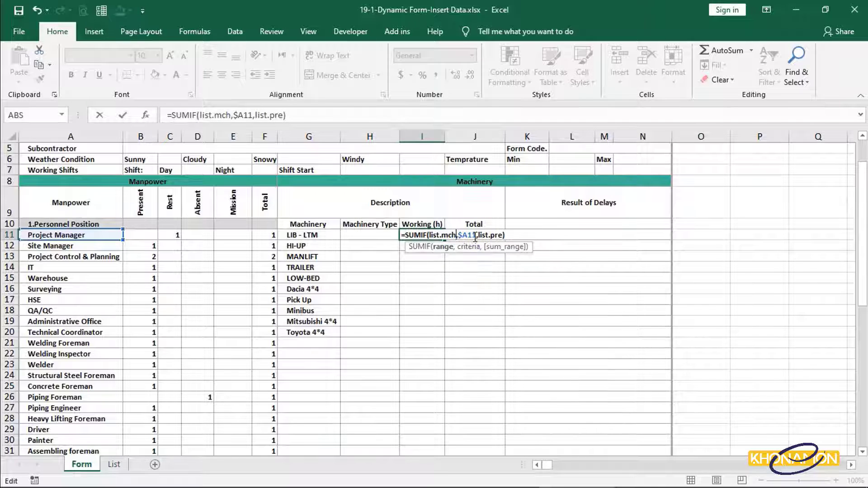
Replace the SUMIF criteria in I11 with the machinery name reference $G11, keeping the column absolute.
left_click_drag(474, 236, 457, 236)
key("BackSpace")
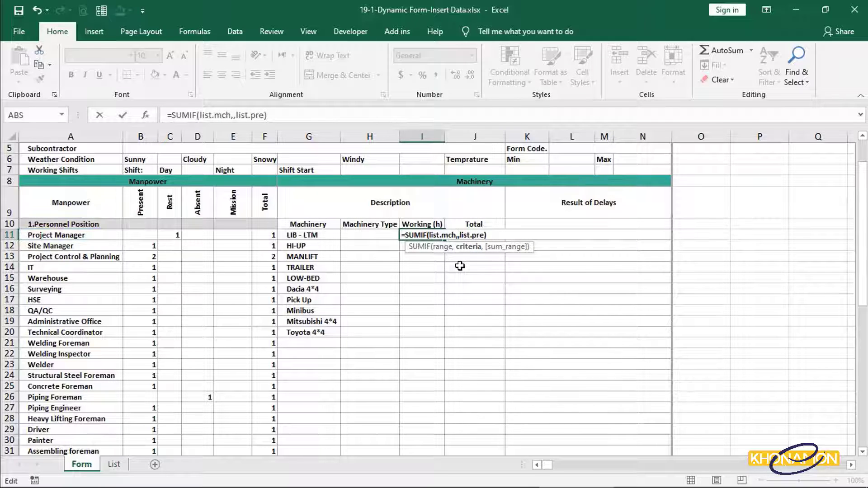
left_click(333, 235)
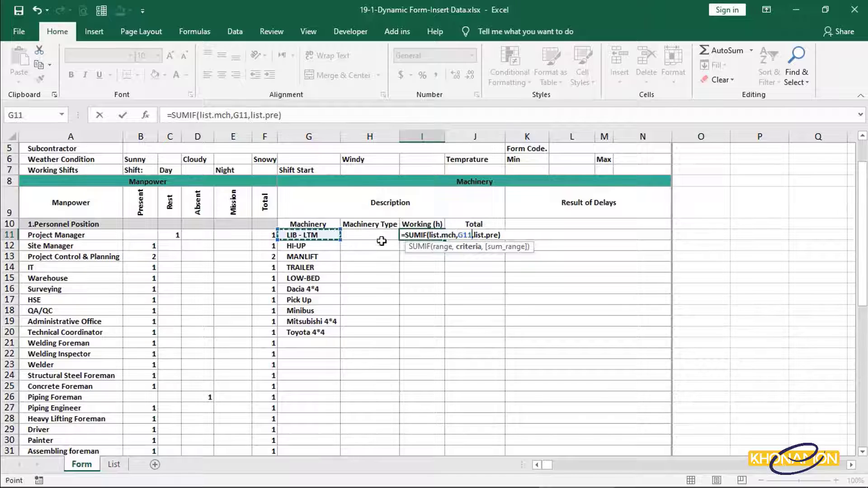
left_click(457, 235)
type("$")
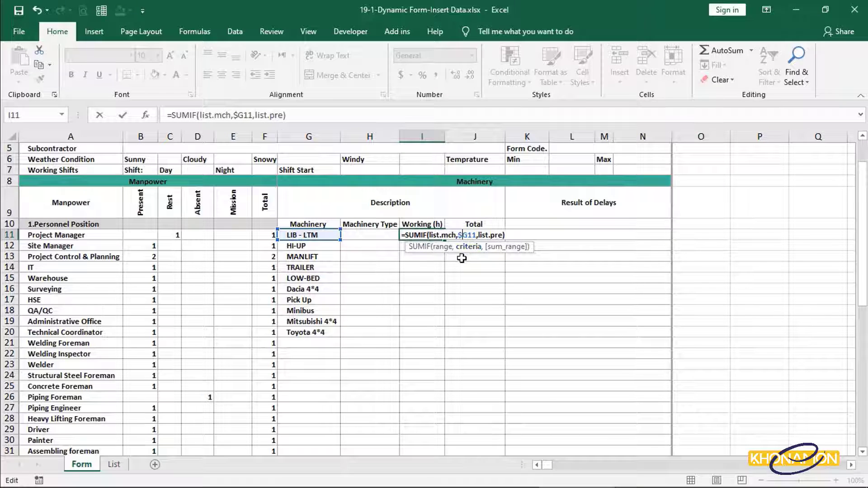
Change the sum range in I11 to list.mwh so the formula reads =SUMIF(list.mch,$G11,list.mwh).
key("Right")
key("Right")
key("Right")
key("Right")
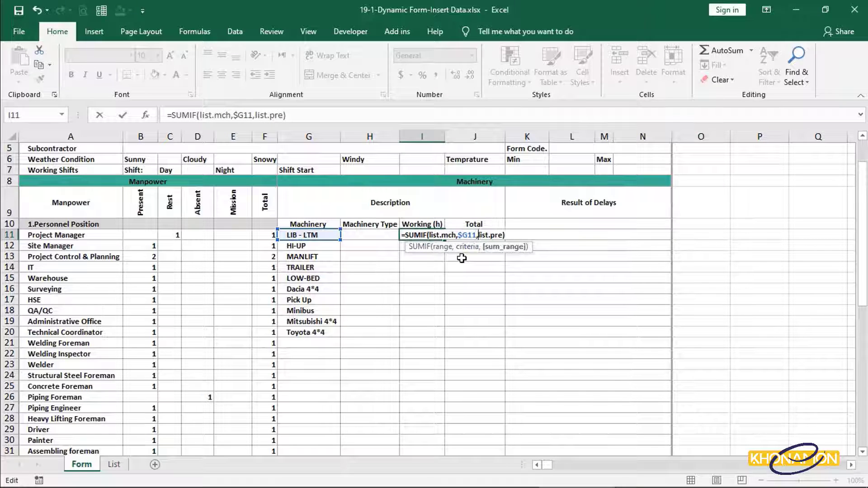
key("BackSpace")
key("BackSpace")
key("BackSpace")
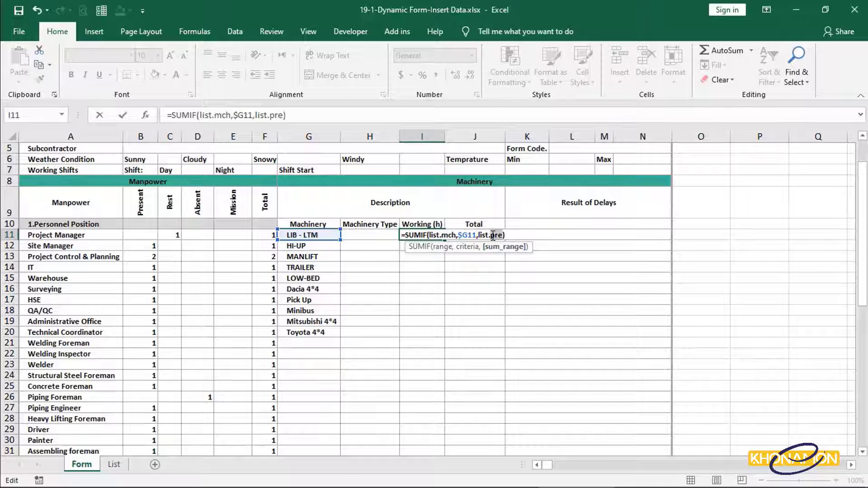
type("mw")
double_click(489, 259)
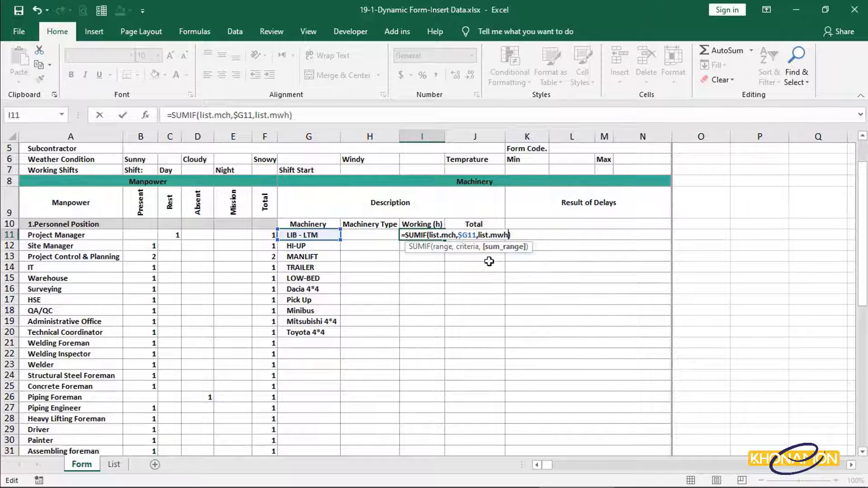
key("Return")
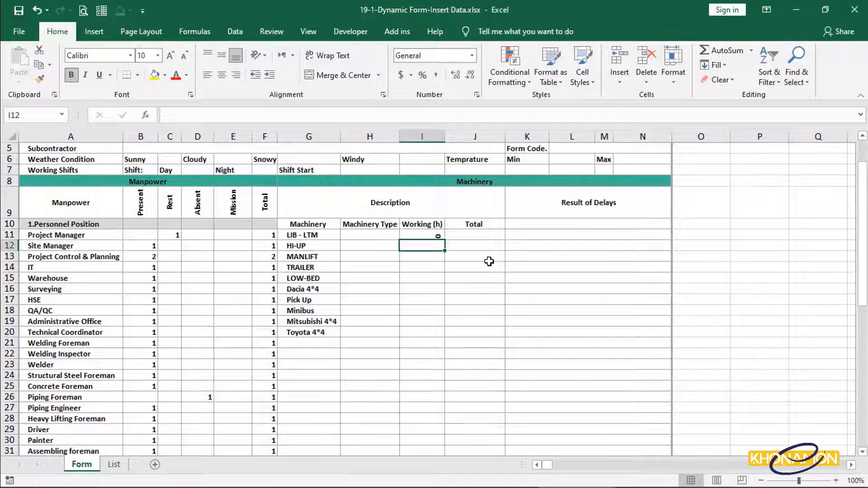
Format the machinery Working (h) cells I11:I20 as Time with the 13:30:55 type.
left_click_drag(439, 235, 427, 329)
right_click(430, 254)
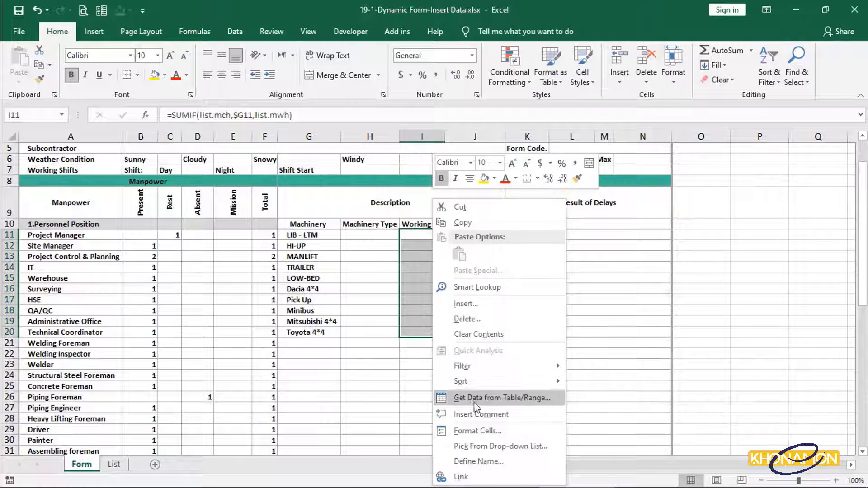
left_click(478, 429)
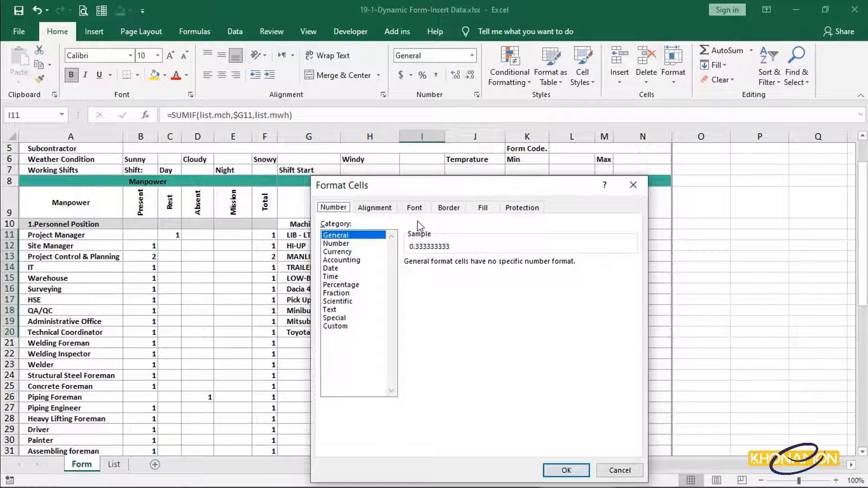
left_click_drag(413, 188, 406, 151)
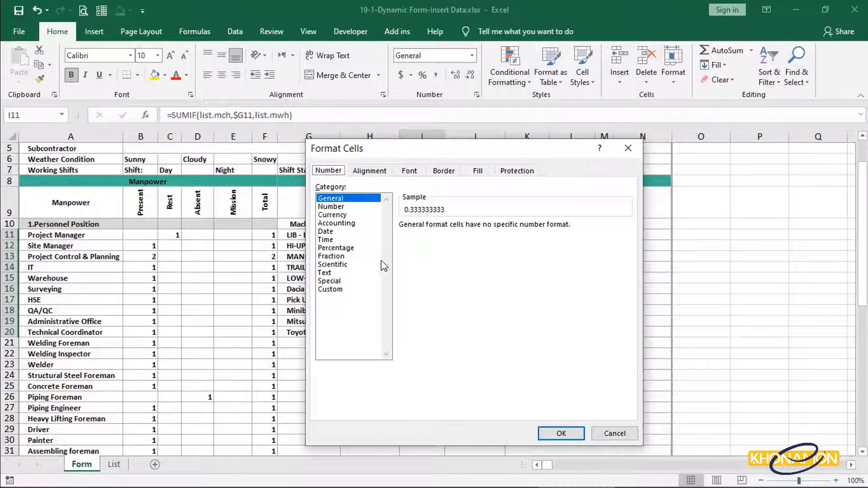
left_click(328, 240)
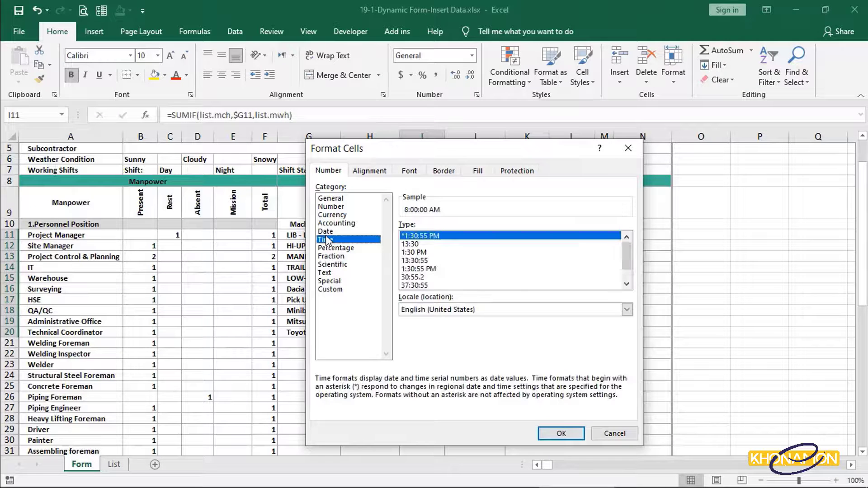
left_click(419, 261)
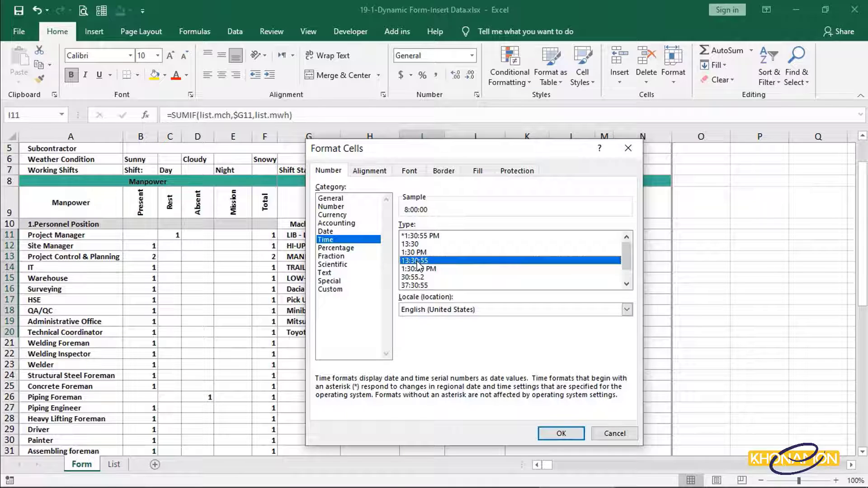
key("Return")
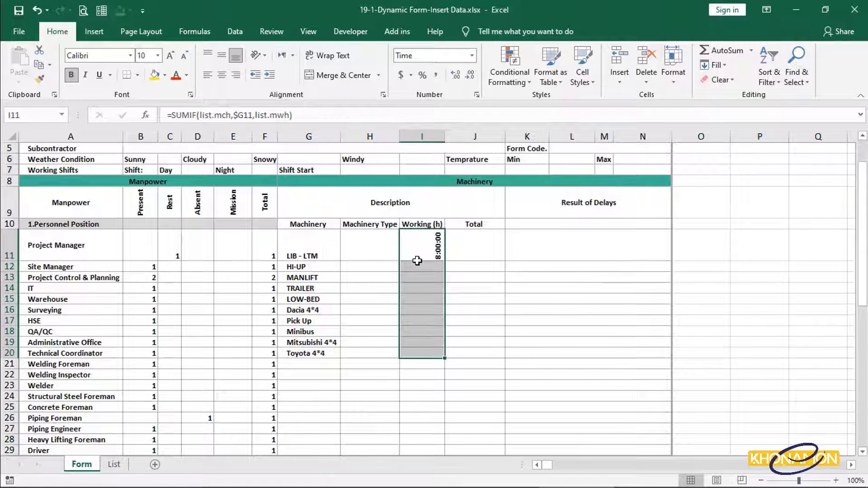
Set the text orientation of I11 to 0 degrees and fill the cell down through I20 for all listed machinery.
left_click(418, 256)
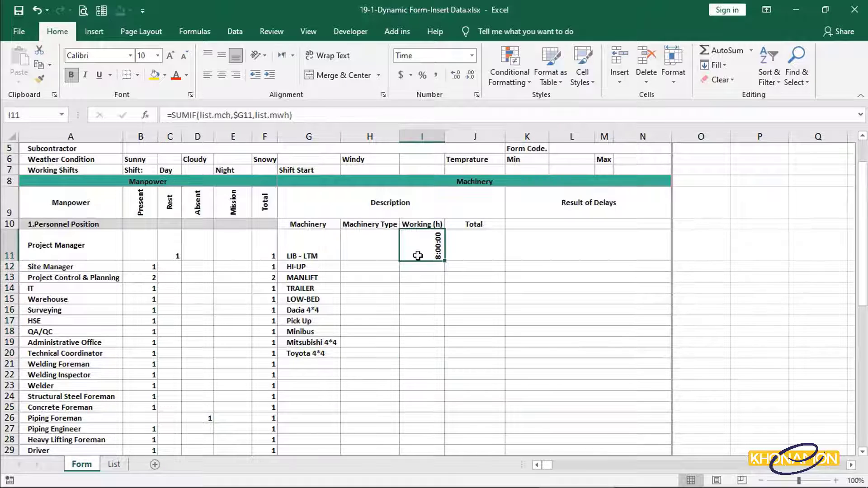
right_click(418, 256)
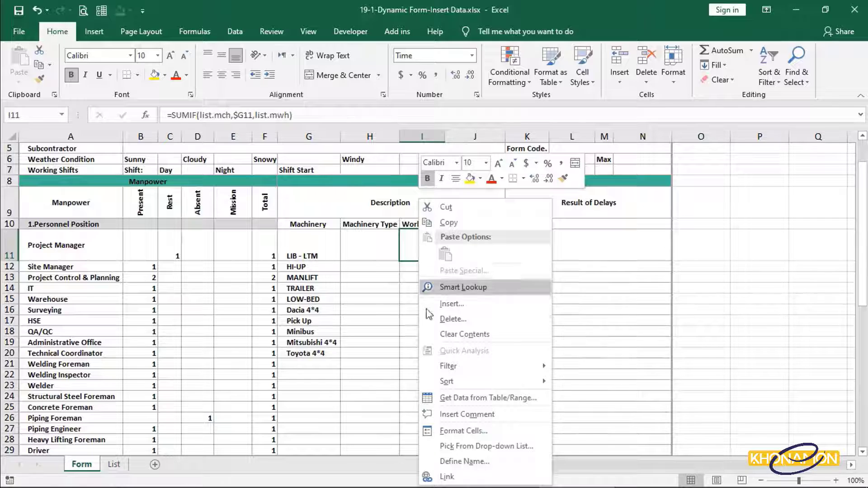
left_click(463, 431)
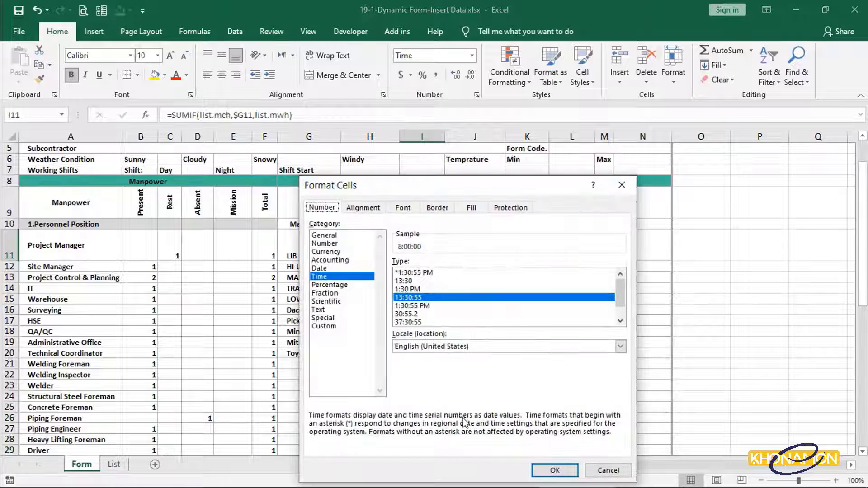
left_click(364, 207)
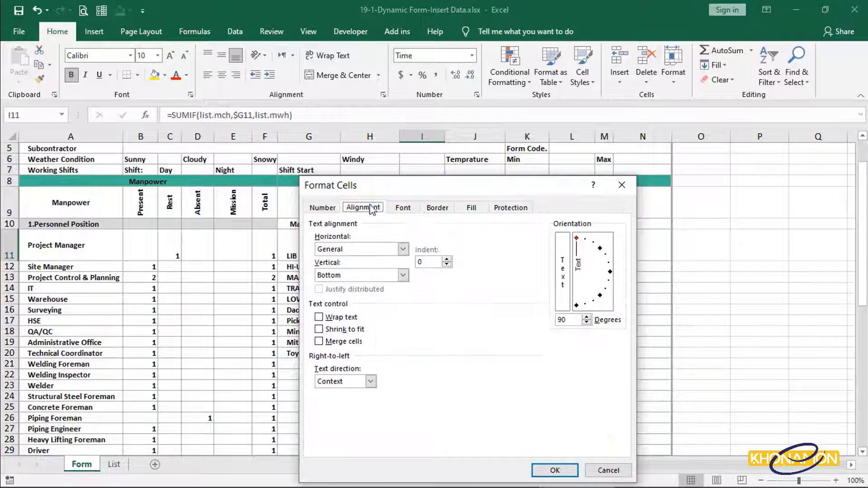
left_click(610, 274)
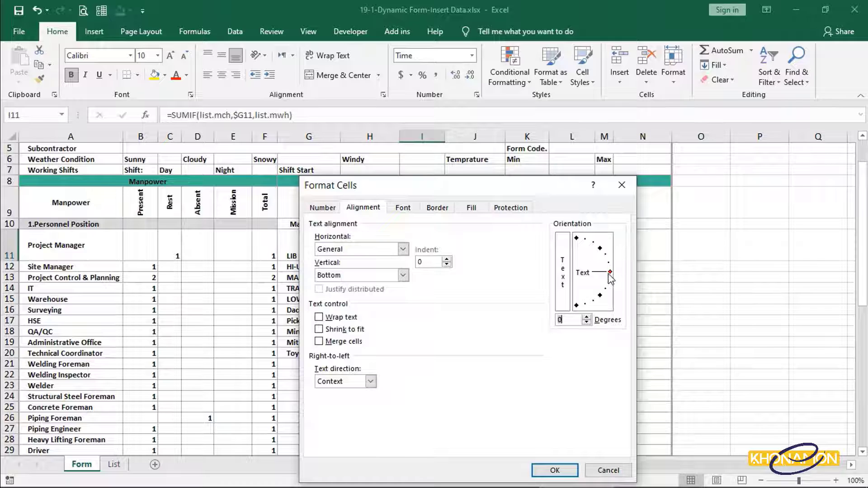
left_click(560, 472)
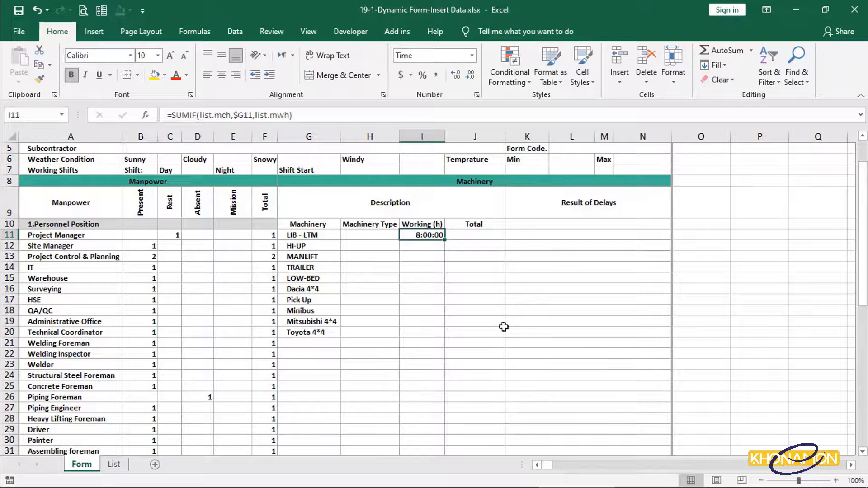
left_click_drag(446, 242, 446, 335)
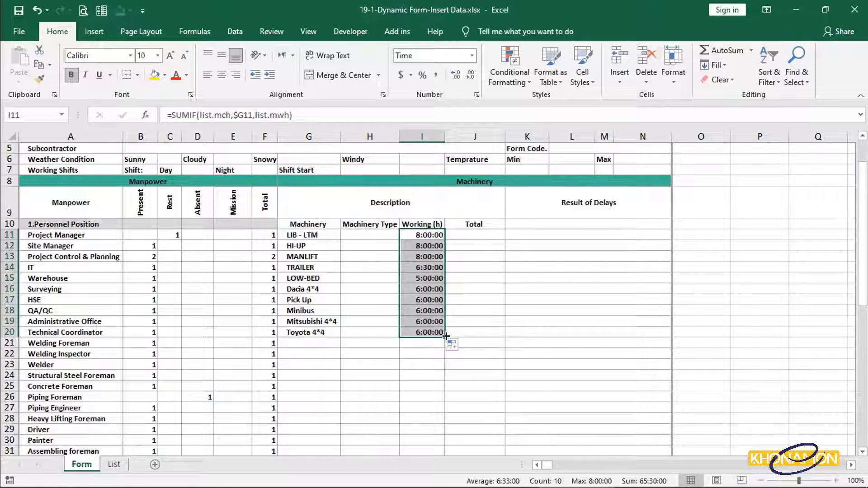